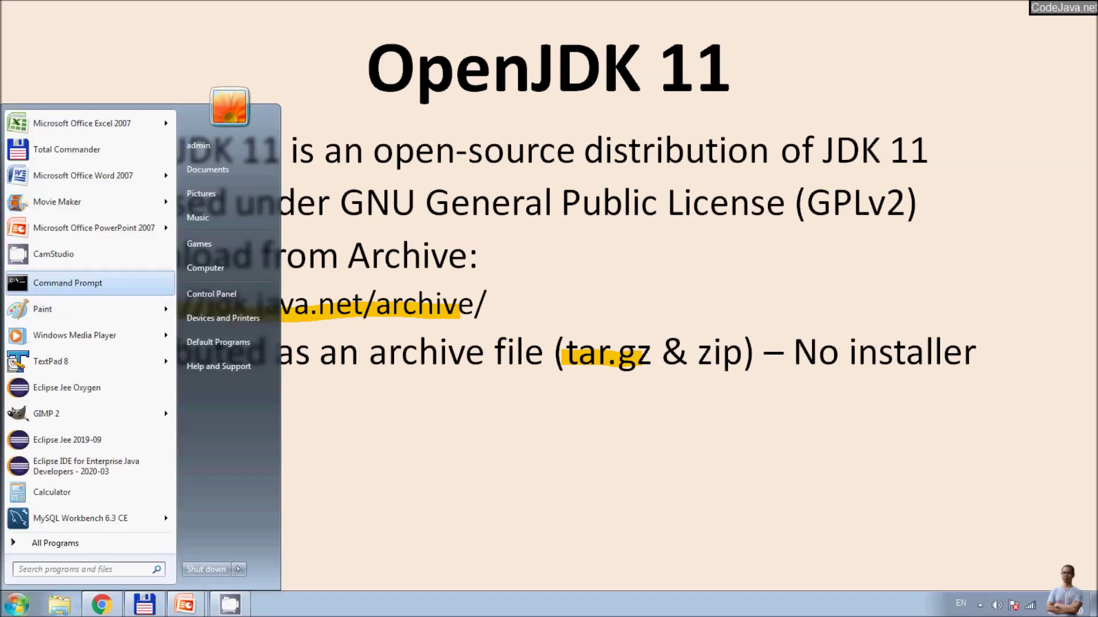
Step: Open a Command Prompt and run java -version to check the installed Java version
left_click(67, 283)
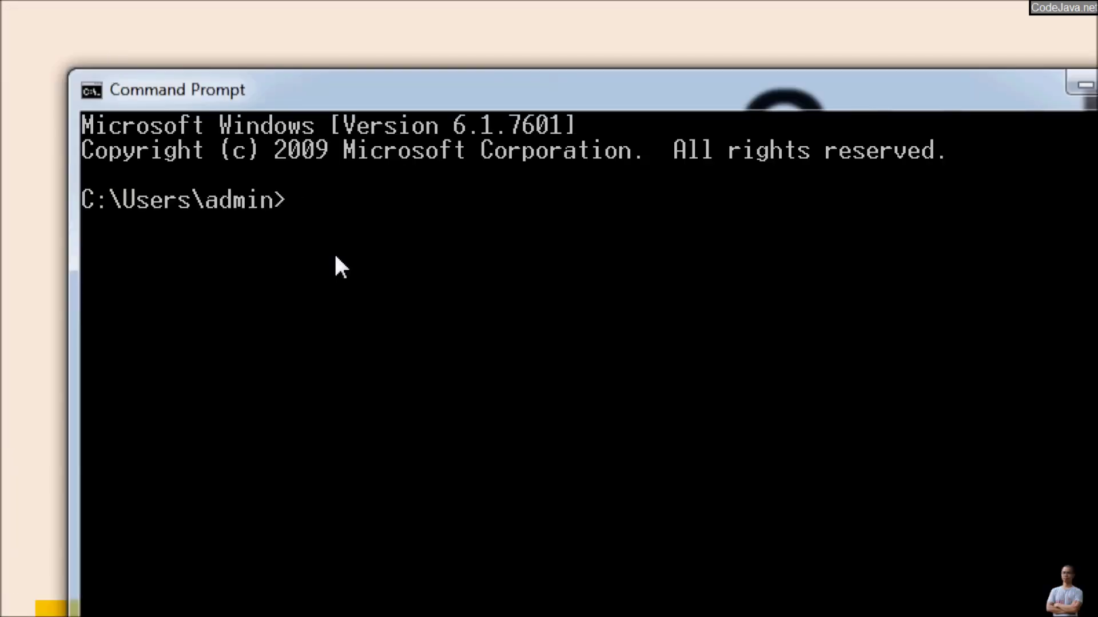
type("type")
key("BackSpace")
key("BackSpace")
key("BackSpace")
key("BackSpace")
type("jav a")
key("BackSpace")
key("BackSpace")
type("a -version")
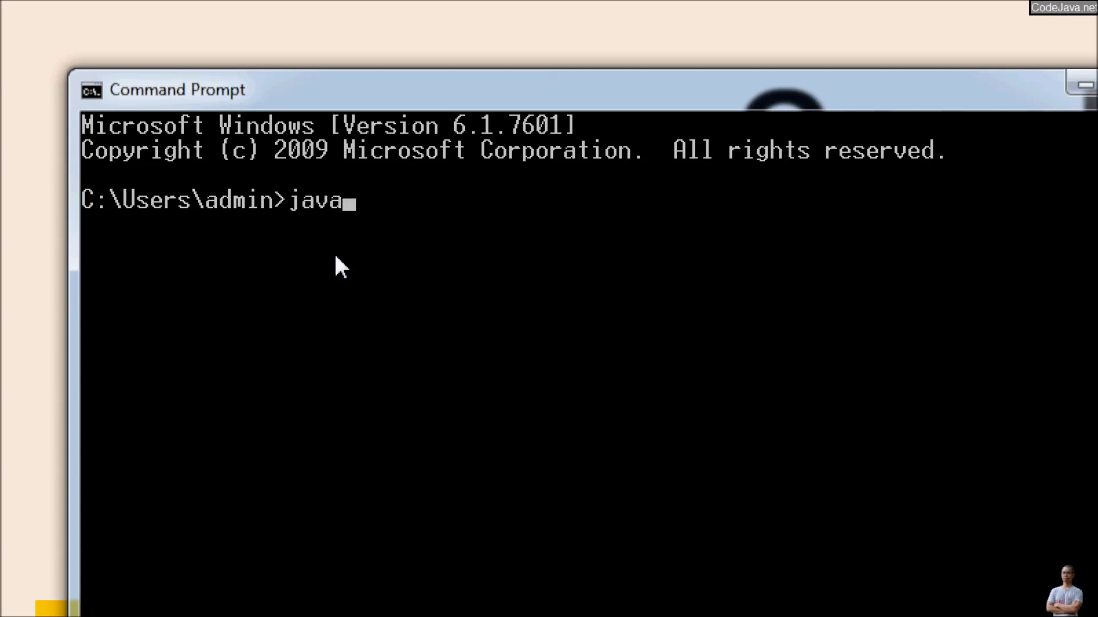
key("Return")
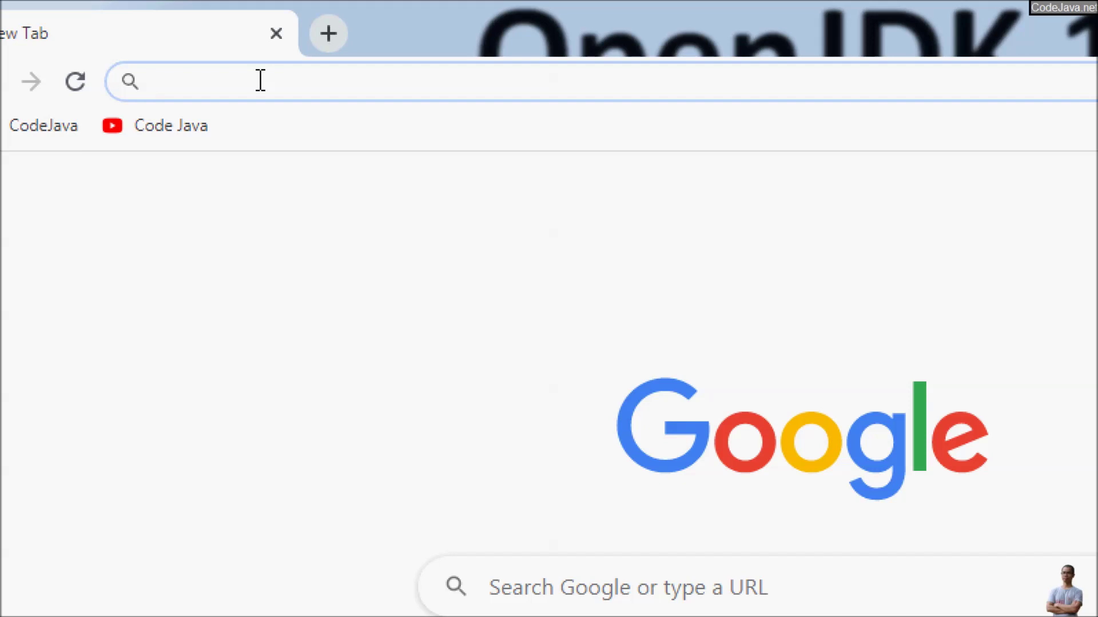
Step: Load jdk.java.net/archive in Chrome
type("jdk.java.ne")
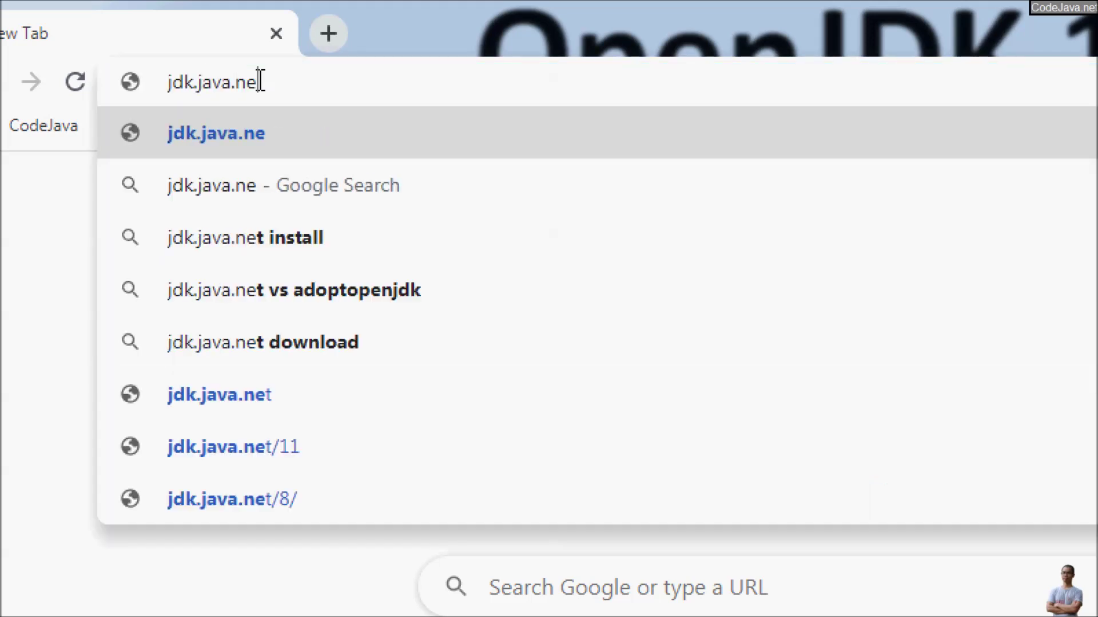
type("t/archivde")
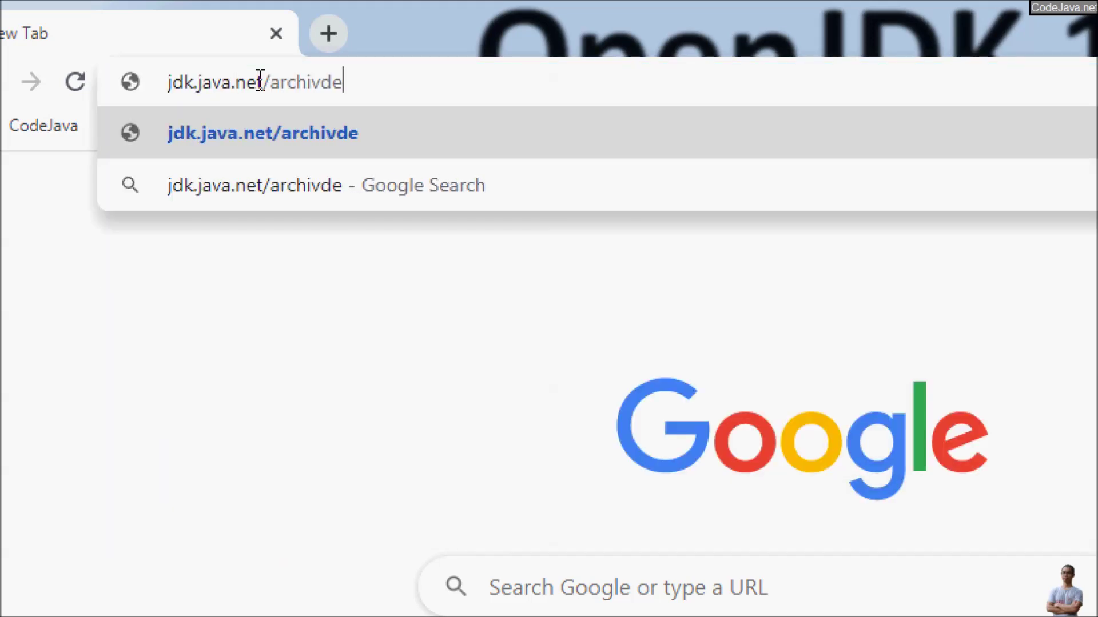
key("BackSpace")
key("BackSpace")
type("e")
key("Return")
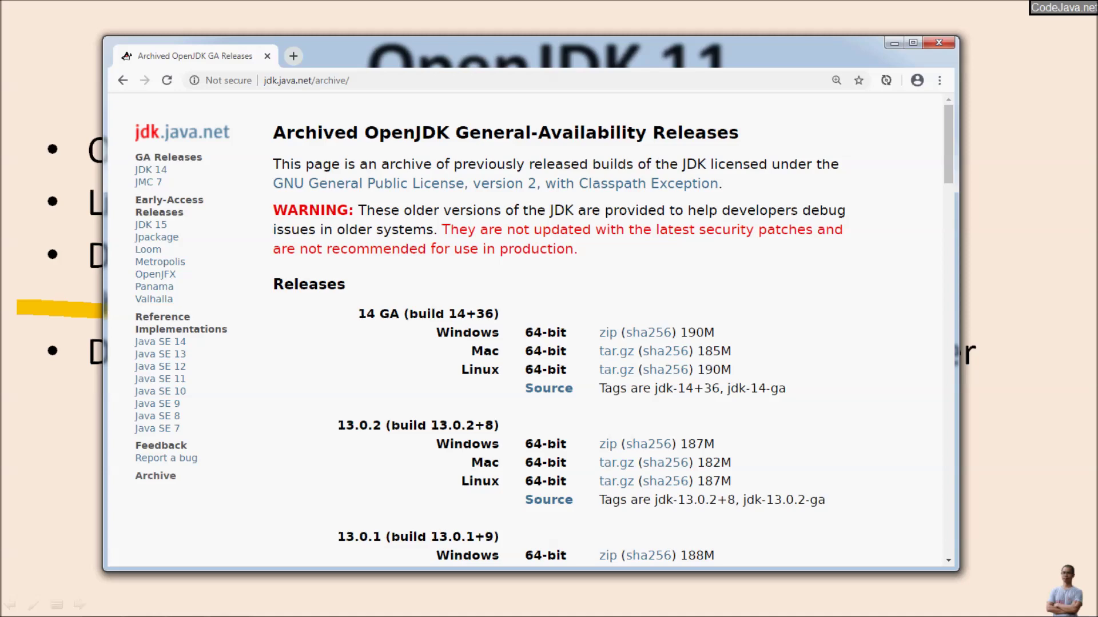
Step: Scroll to the 11.0.2 release and highlight its Windows 64-bit zip row
scroll(406, 328, "down", 8)
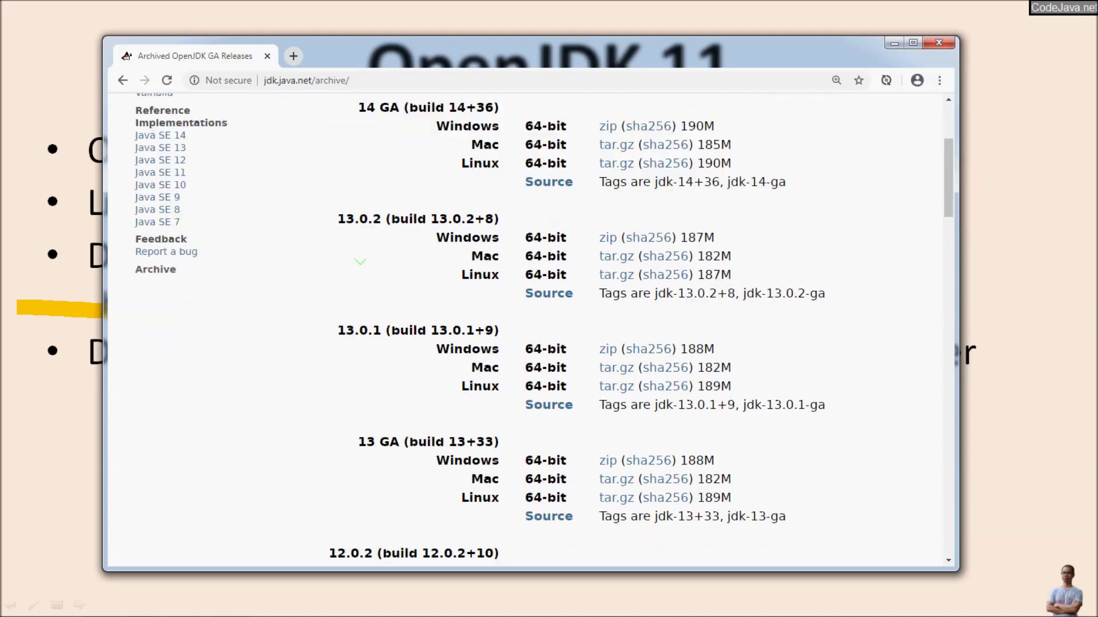
scroll(406, 329, "down", 7)
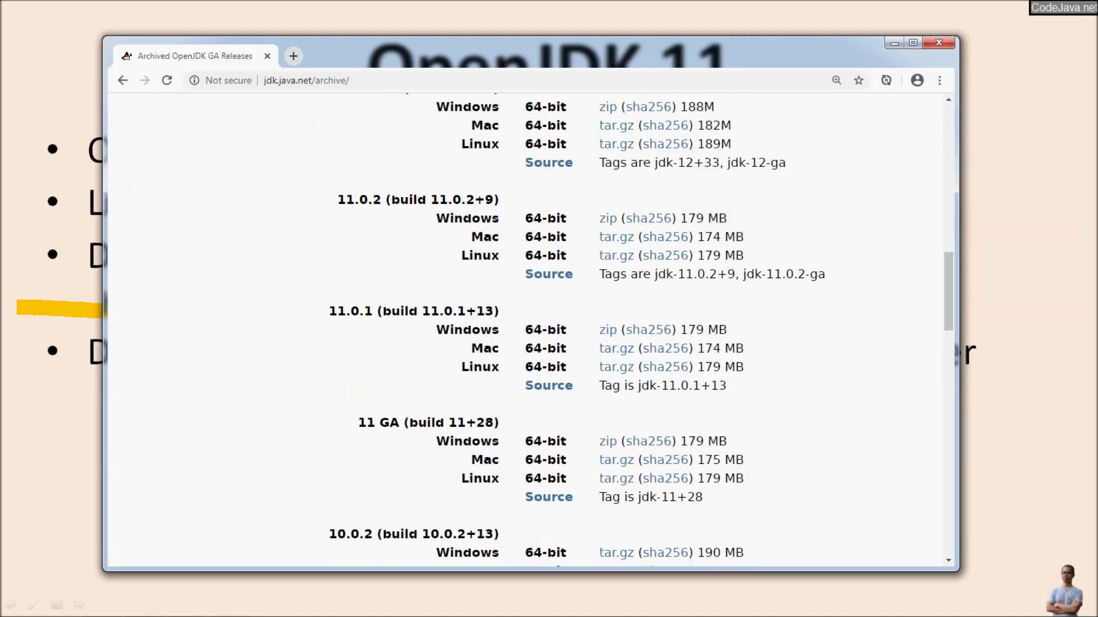
left_click_drag(337, 199, 461, 199)
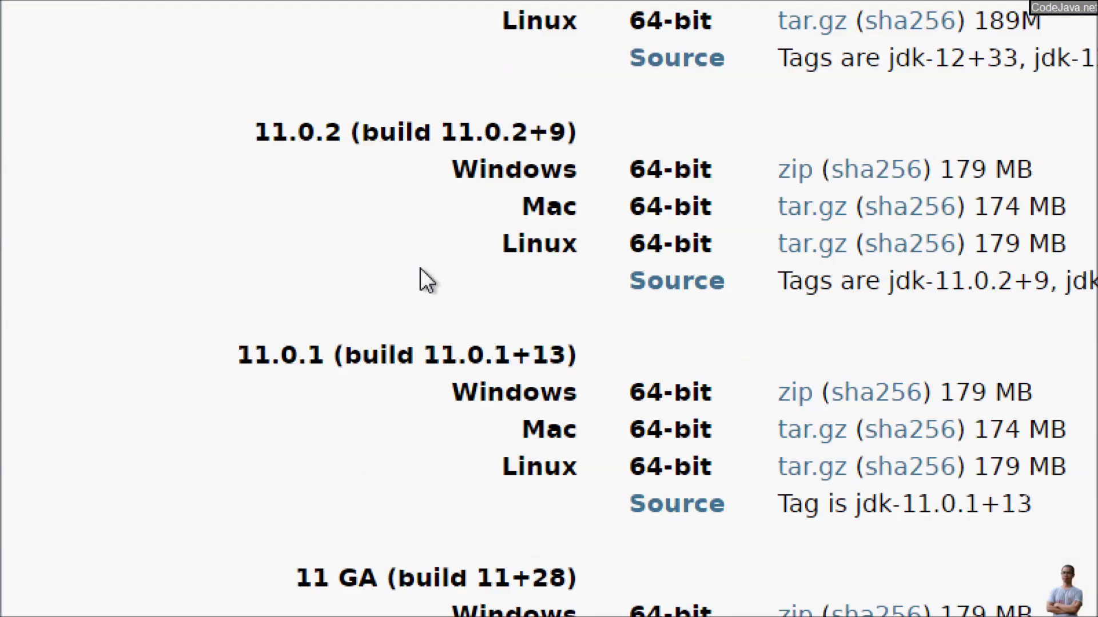
scroll(496, 100, "up", 1)
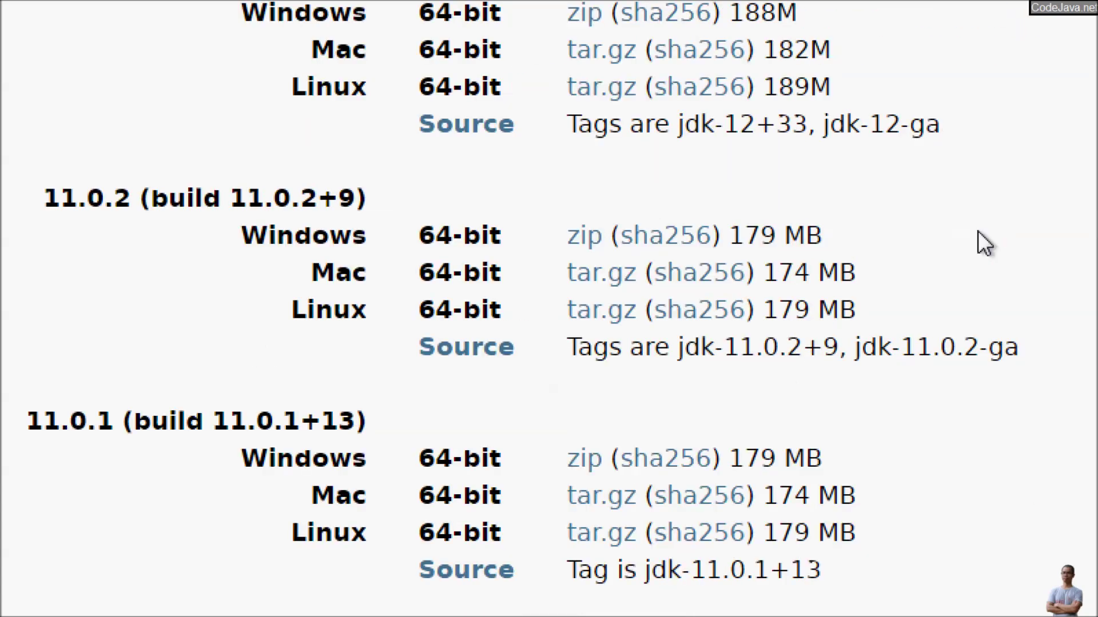
double_click(457, 238)
left_click_drag(388, 237, 438, 233)
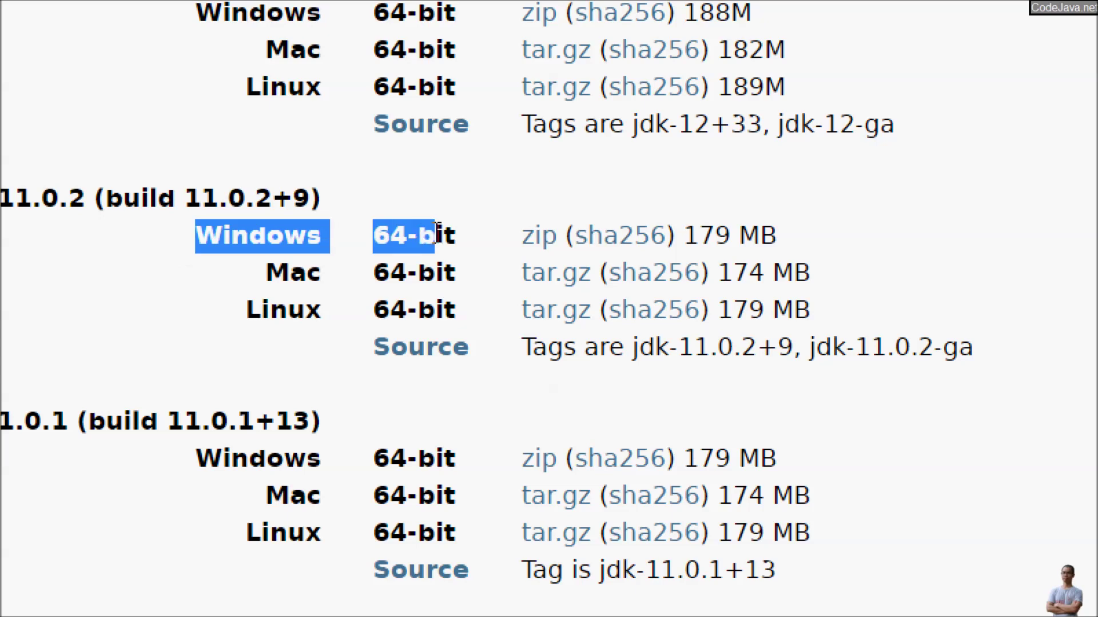
left_click(469, 235)
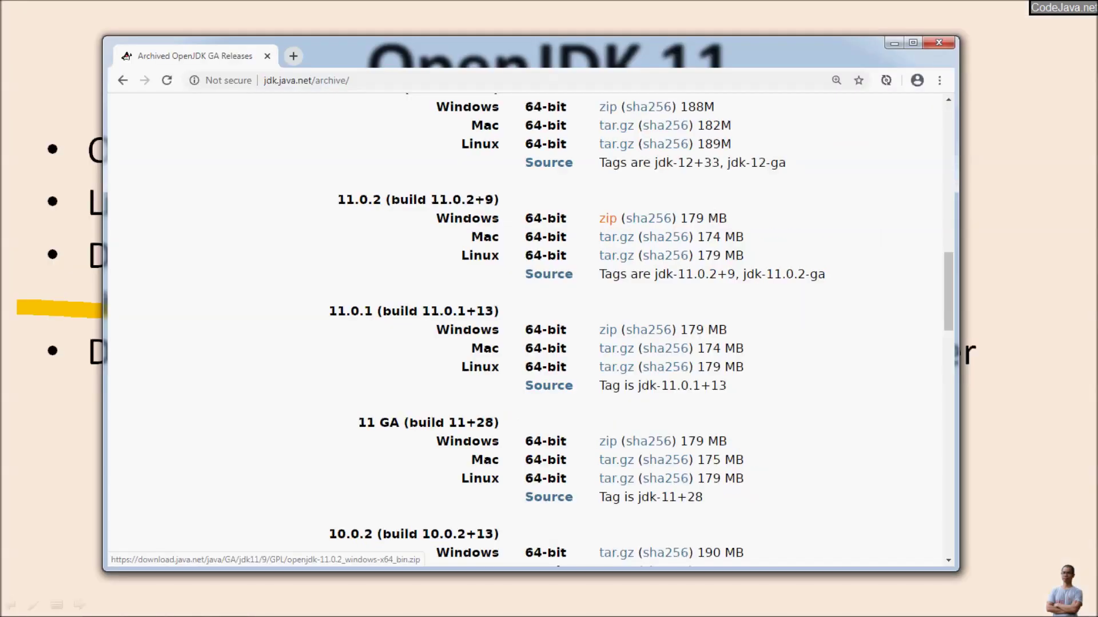
Step: Save the 11.0.2 Windows zip into a newly created E:\OpenJDK11 folder
left_click(535, 237)
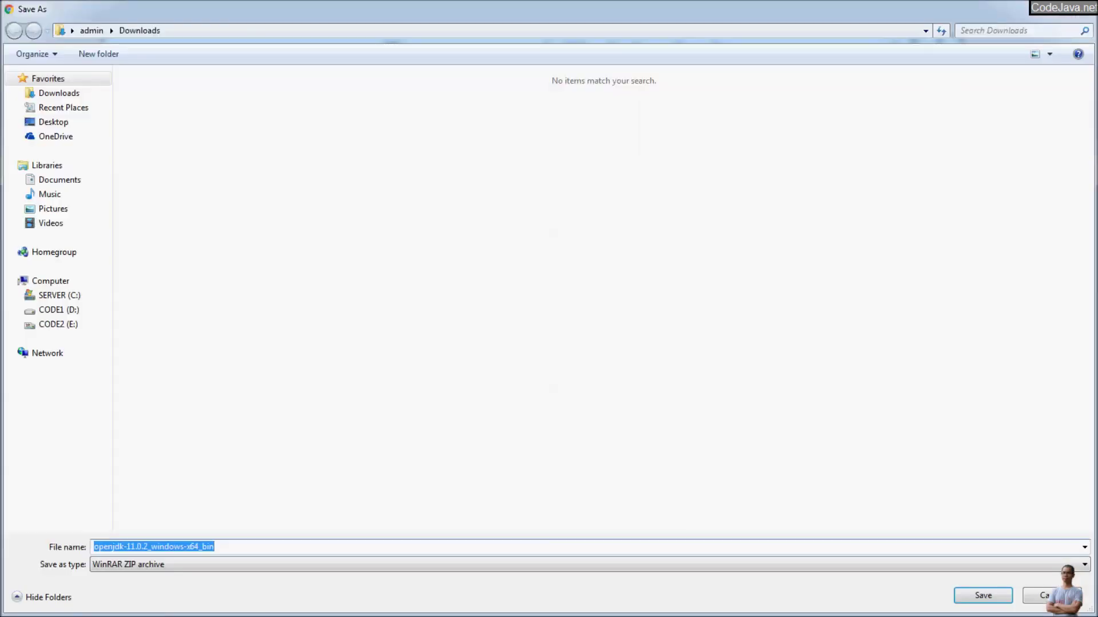
left_click(57, 325)
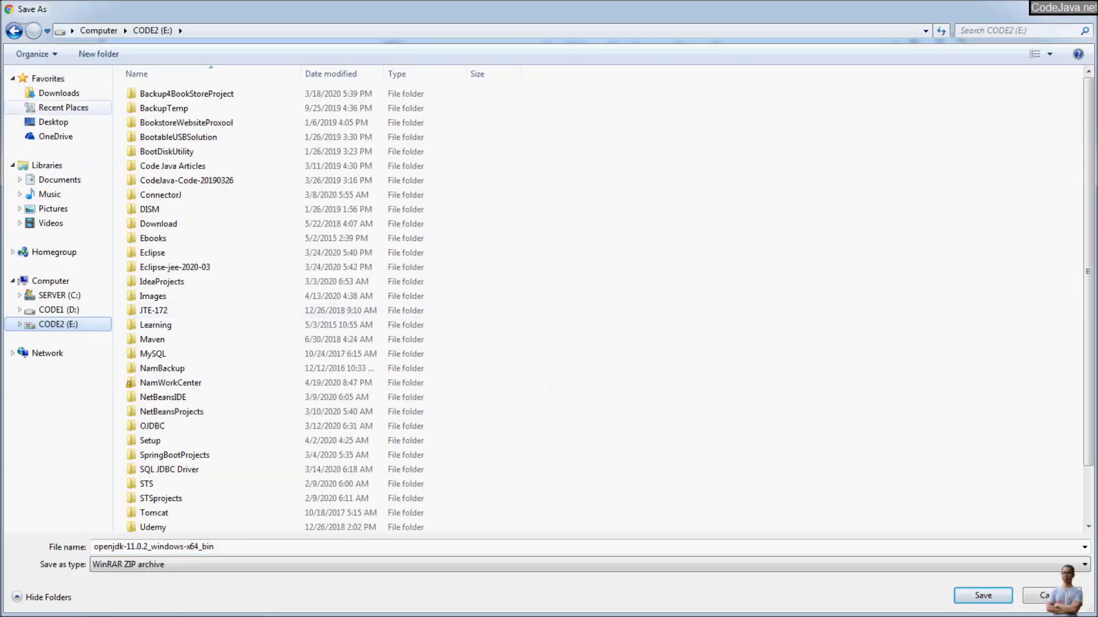
left_click(99, 54)
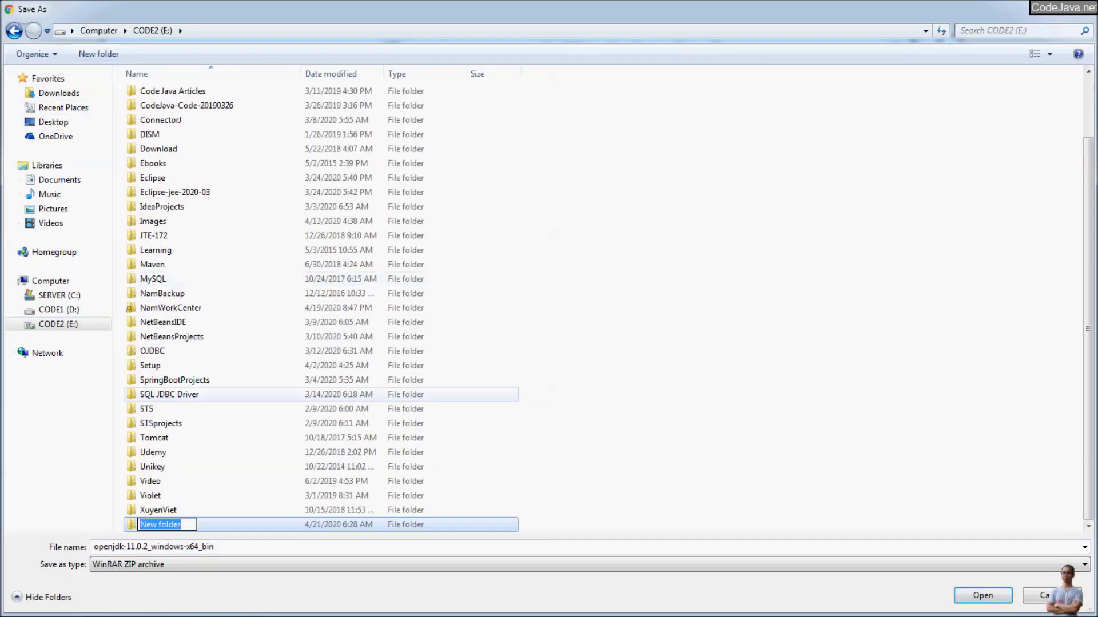
type("OpenJDK11")
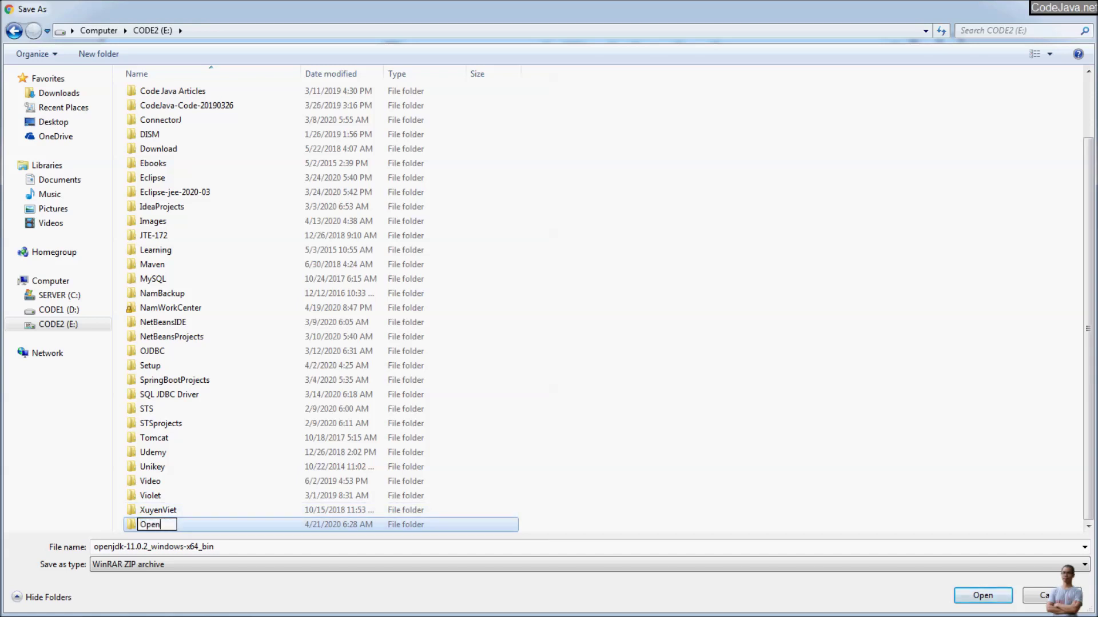
key("Return")
key("Return")
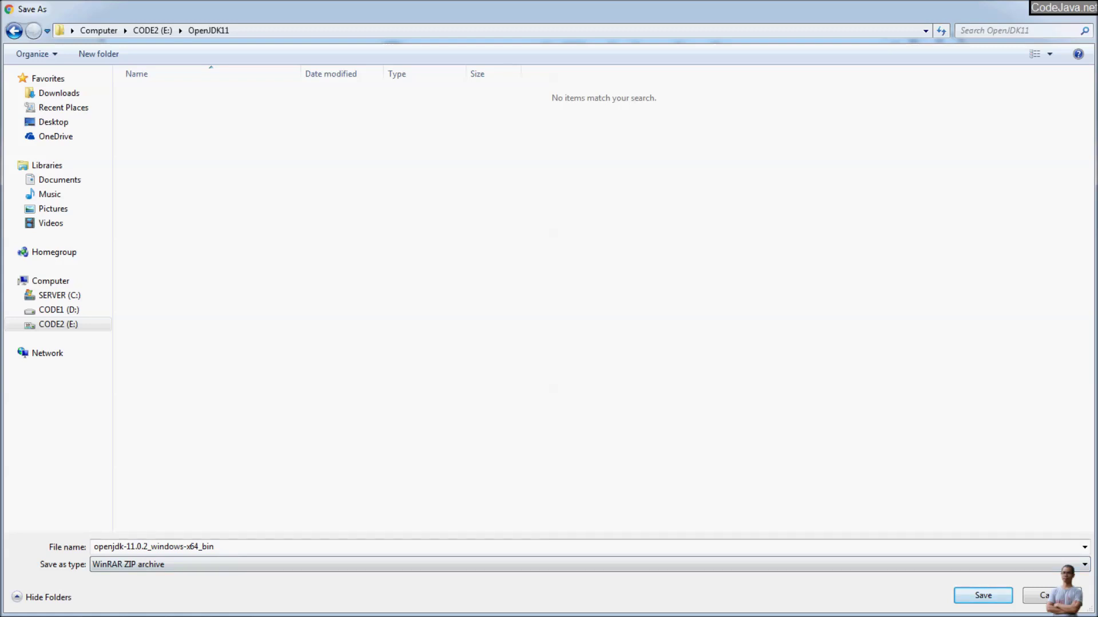
key("Return")
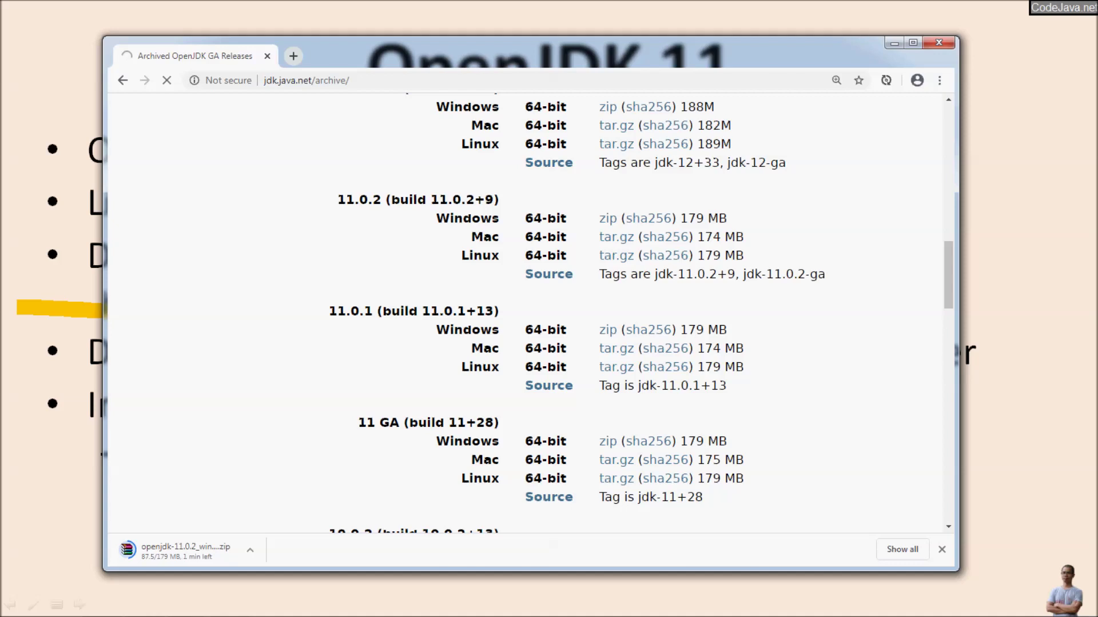
Step: Select the full published SHA256 hash string for the Windows zip
scroll(533, 324, "up", 12)
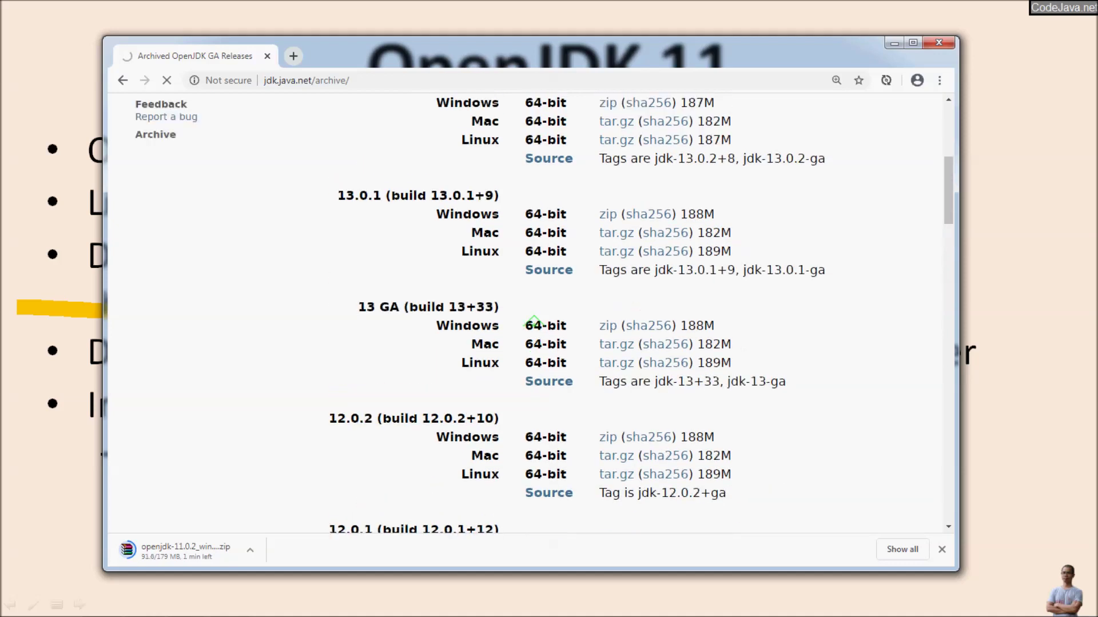
scroll(534, 323, "up", 3)
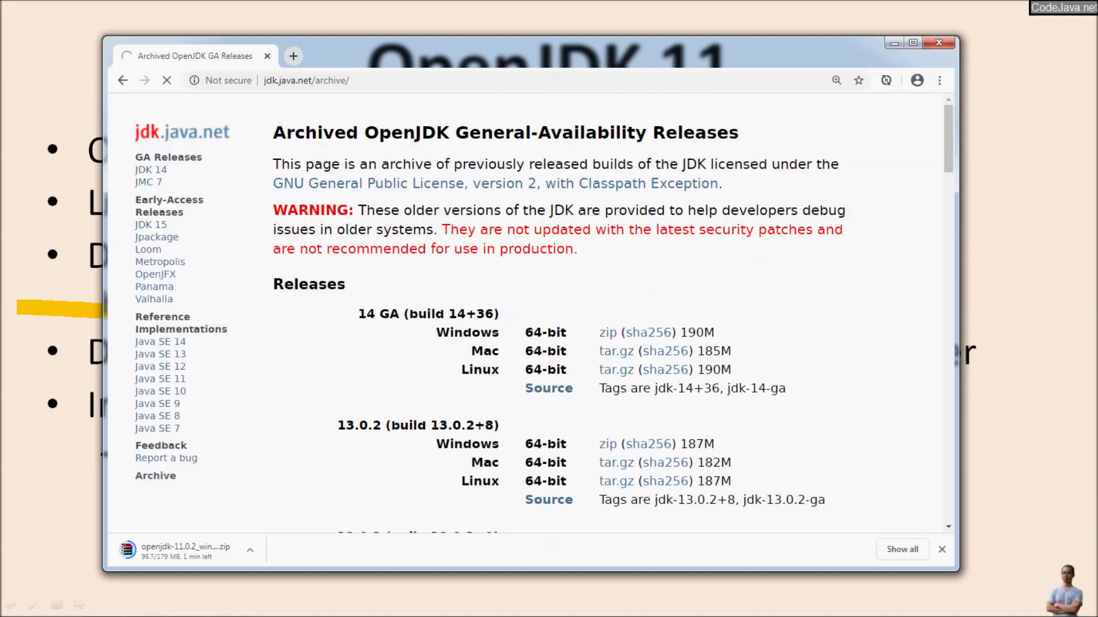
scroll(532, 331, "down", 6)
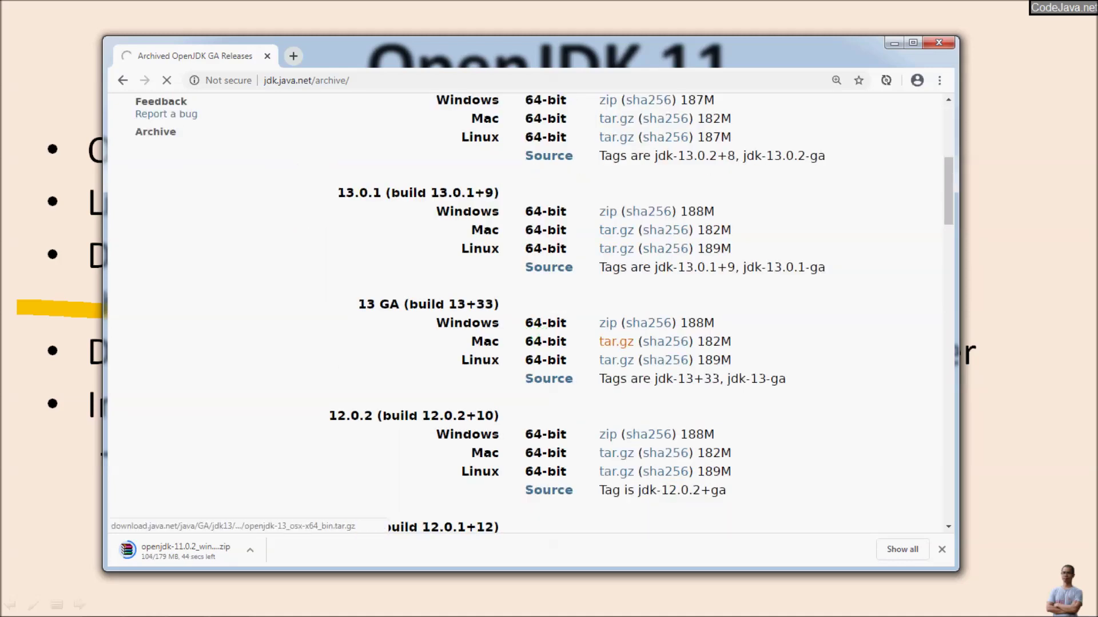
scroll(597, 364, "down", 4)
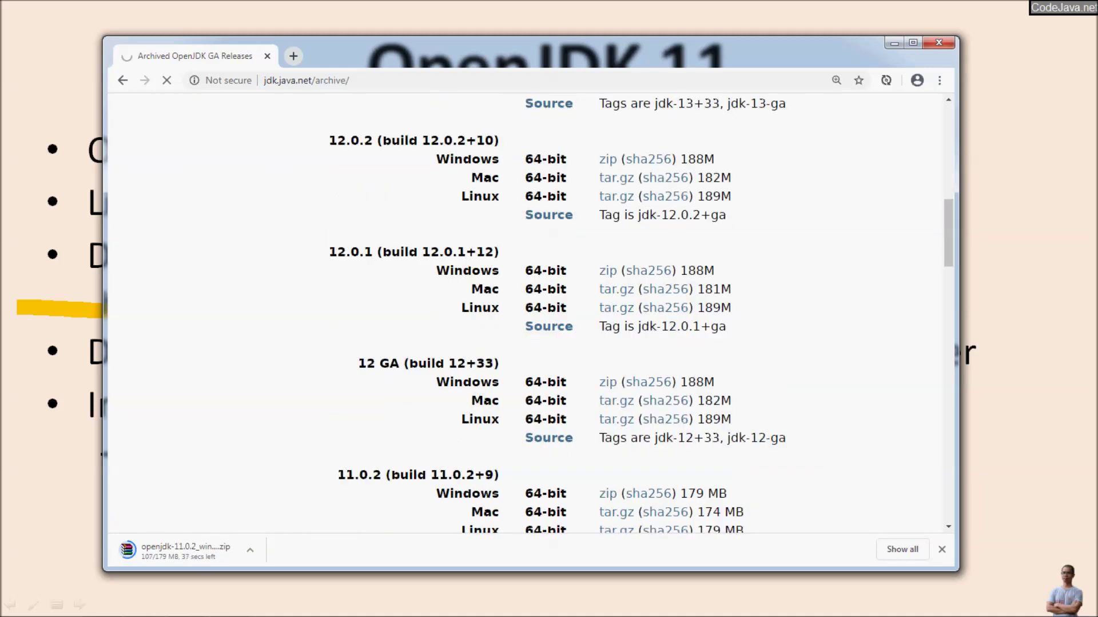
scroll(598, 366, "down", 4)
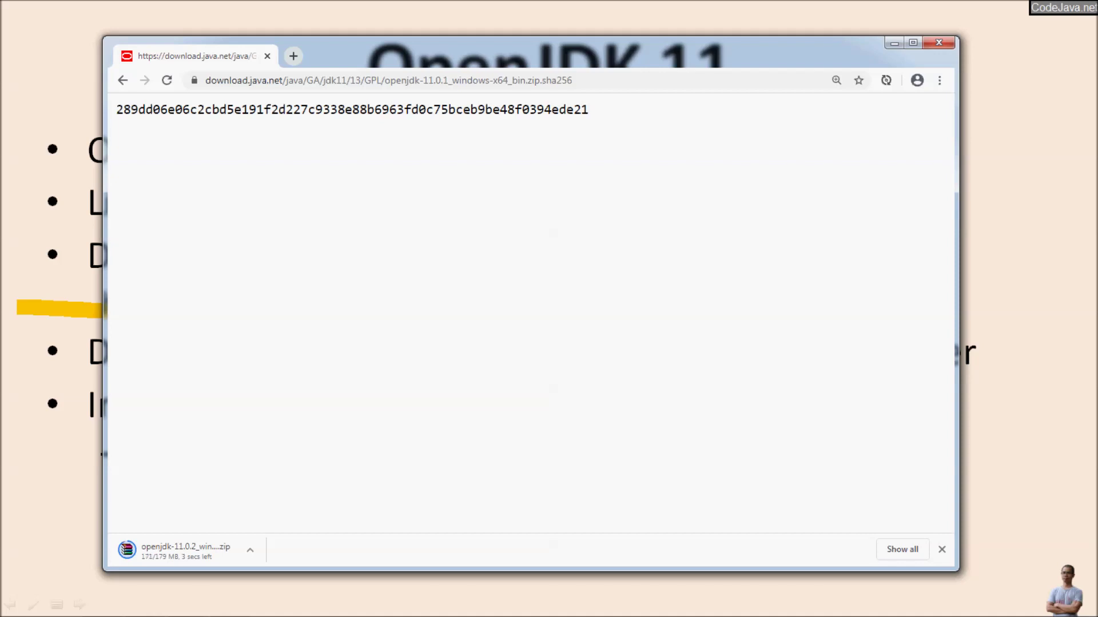
left_click_drag(116, 109, 588, 109)
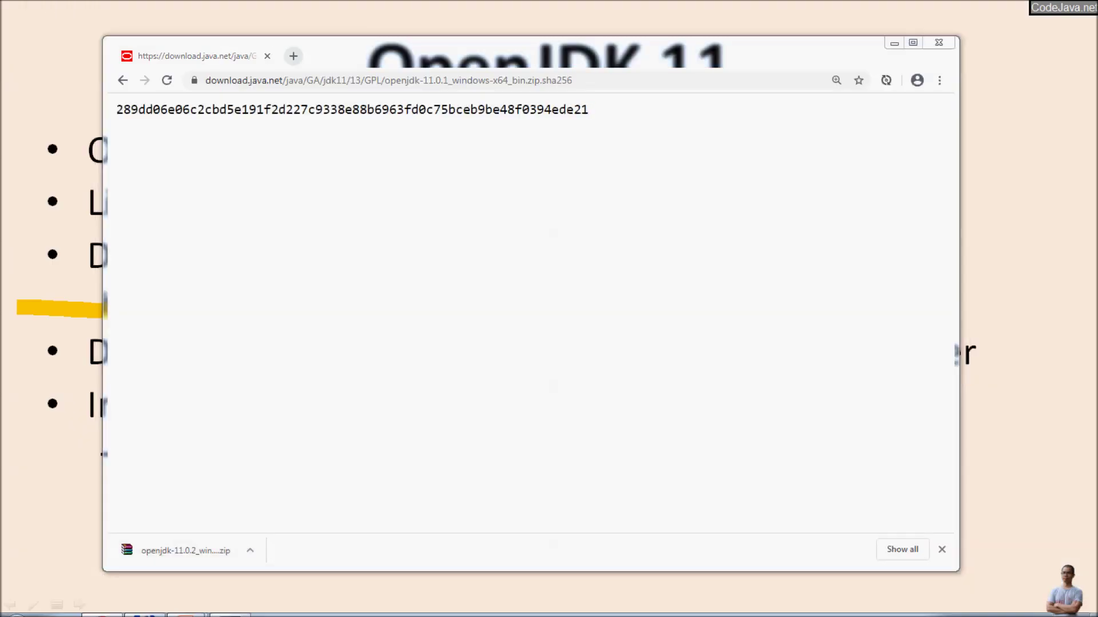
Step: Open Command Prompt, change to E:\OpenJDK11 and list its files with dir
key("super")
key("Up")
key("Return")
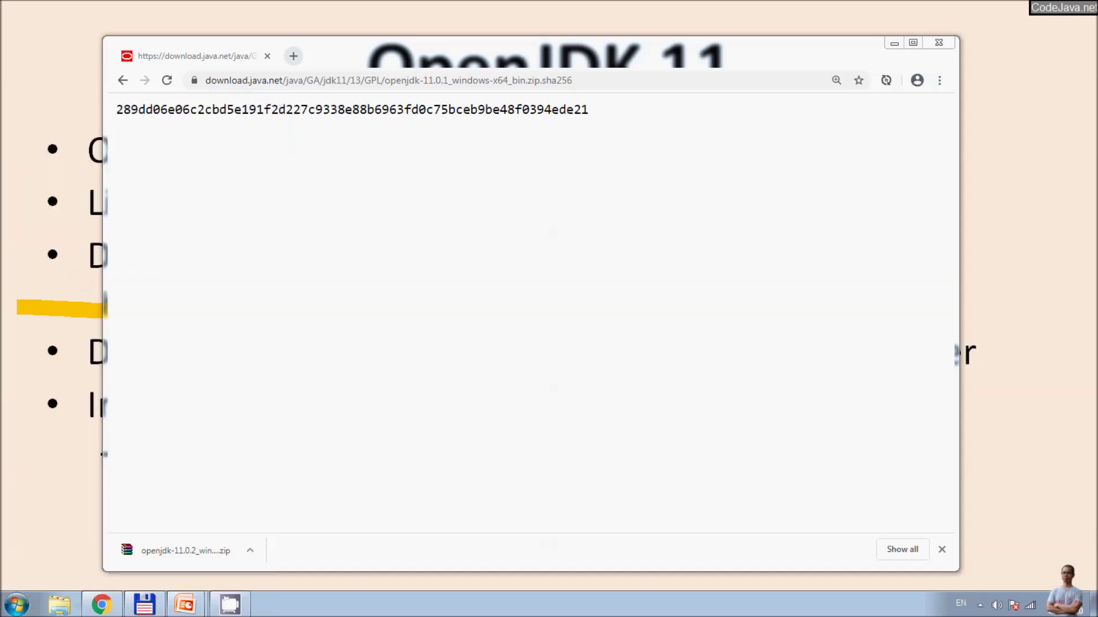
left_click_drag(343, 95, 539, 186)
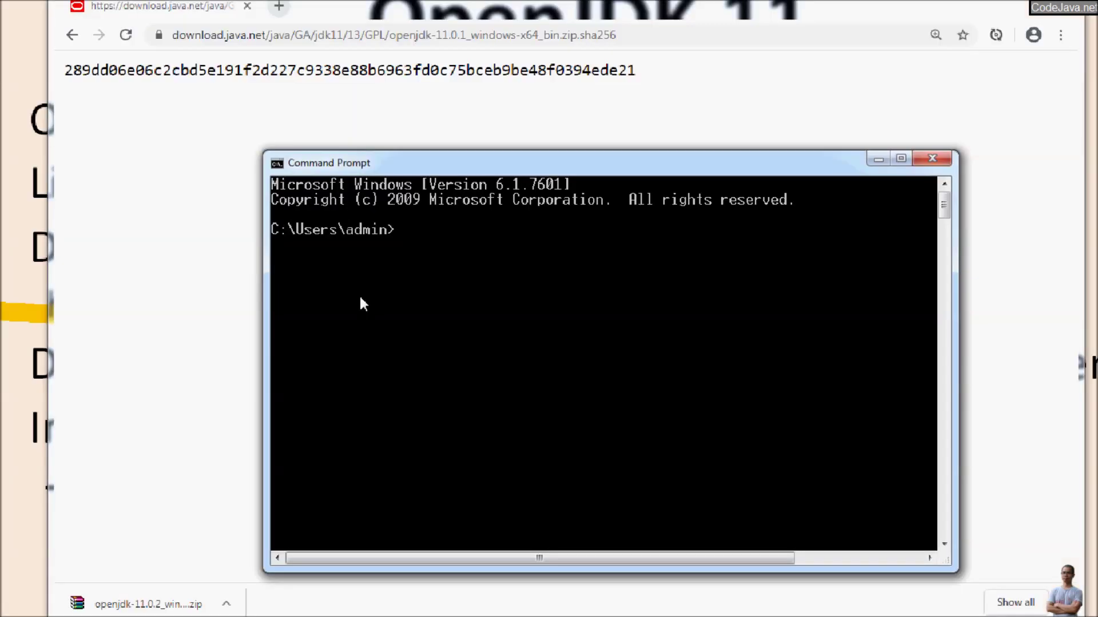
type("e:")
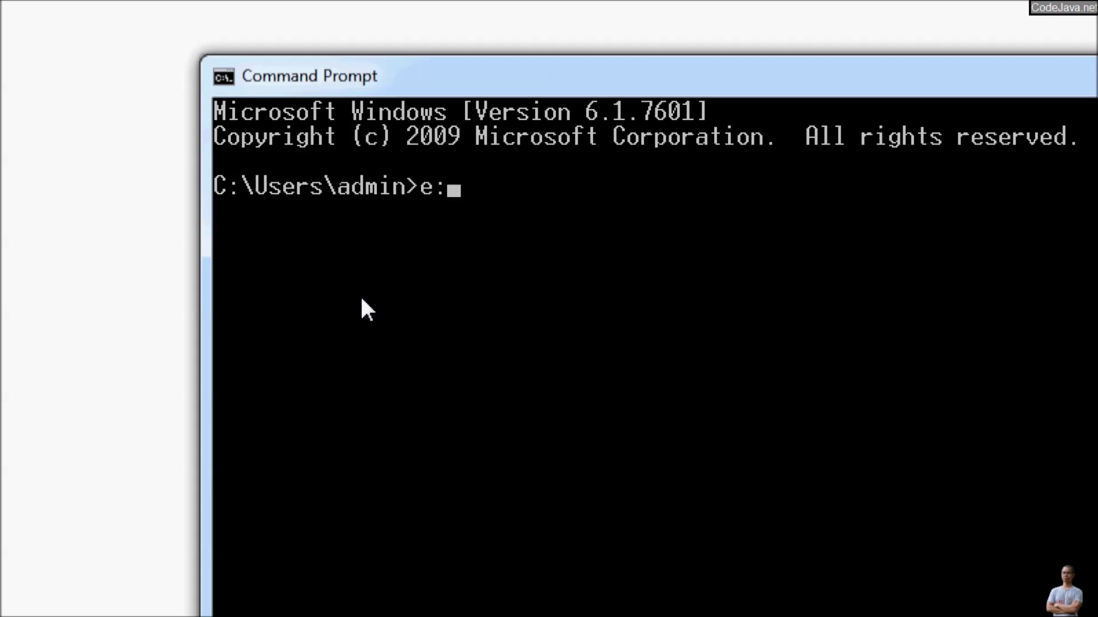
key("Return")
type("cd open")
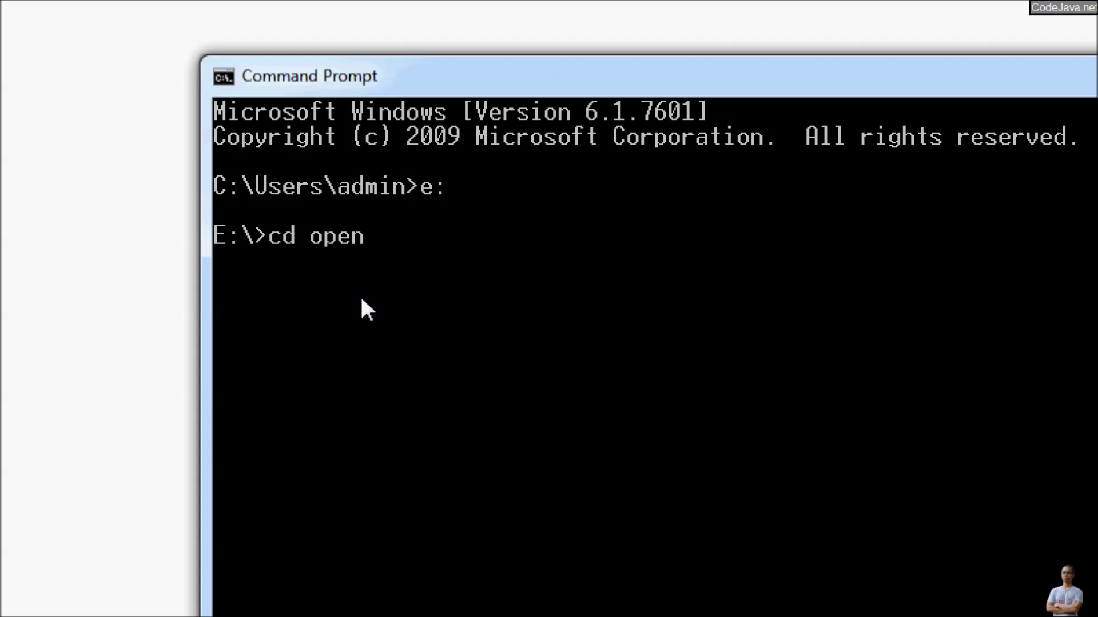
key("Tab")
key("Return")
type("dir")
key("Return")
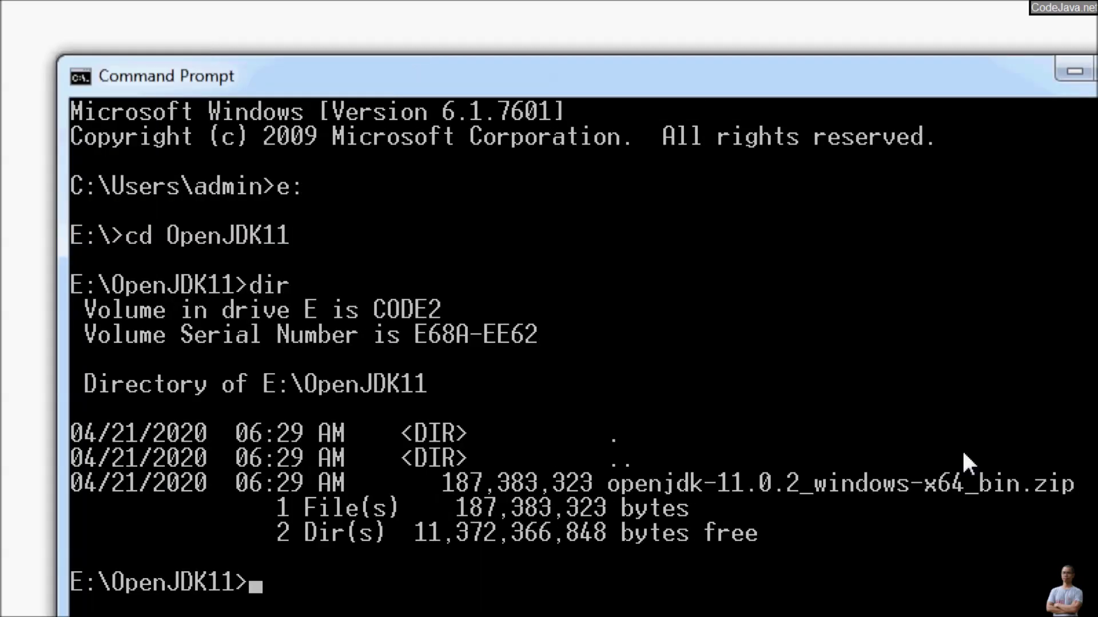
Step: Compute the zip's hash with certutil -hashfile openjdk-11.0.2_windows-x64_bin.zip SHA256
scroll(412, 405, "down", 3)
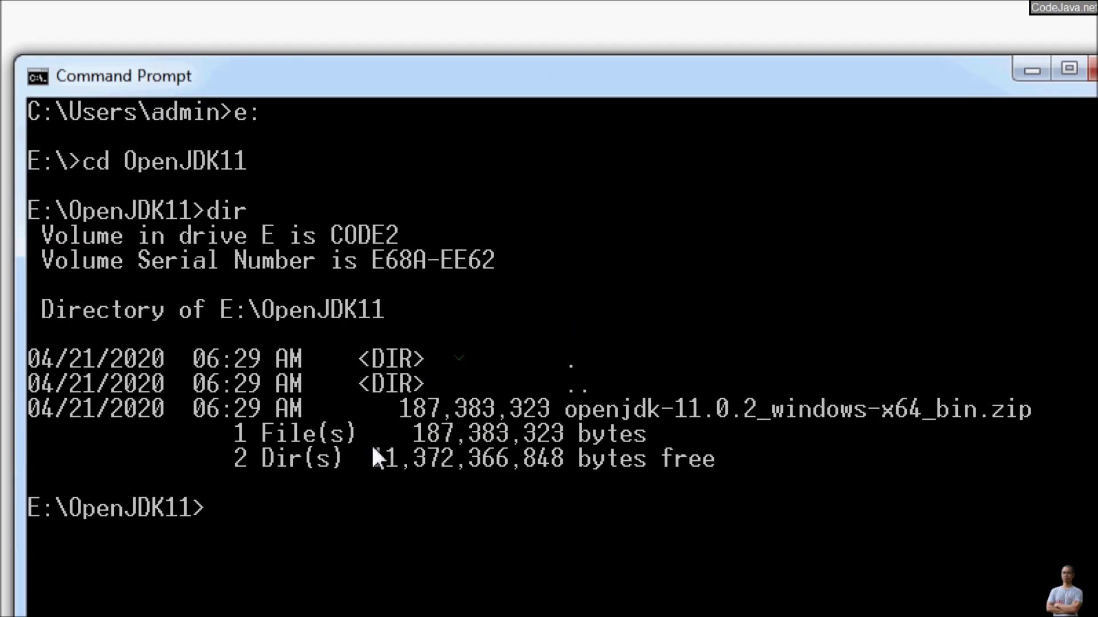
scroll(374, 525, "down", 1)
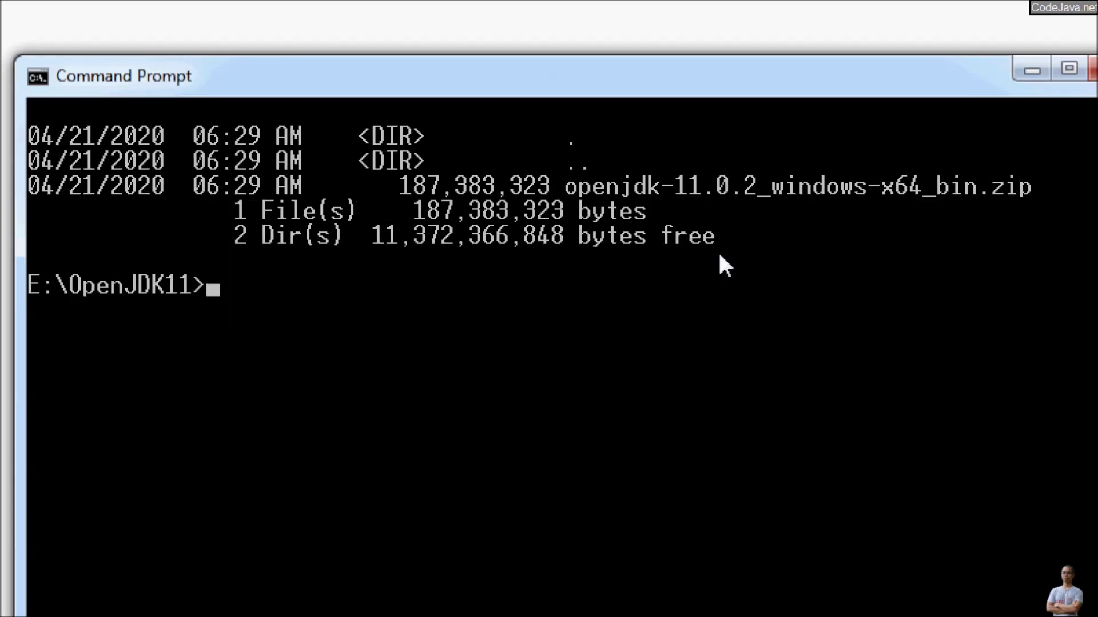
type("cert")
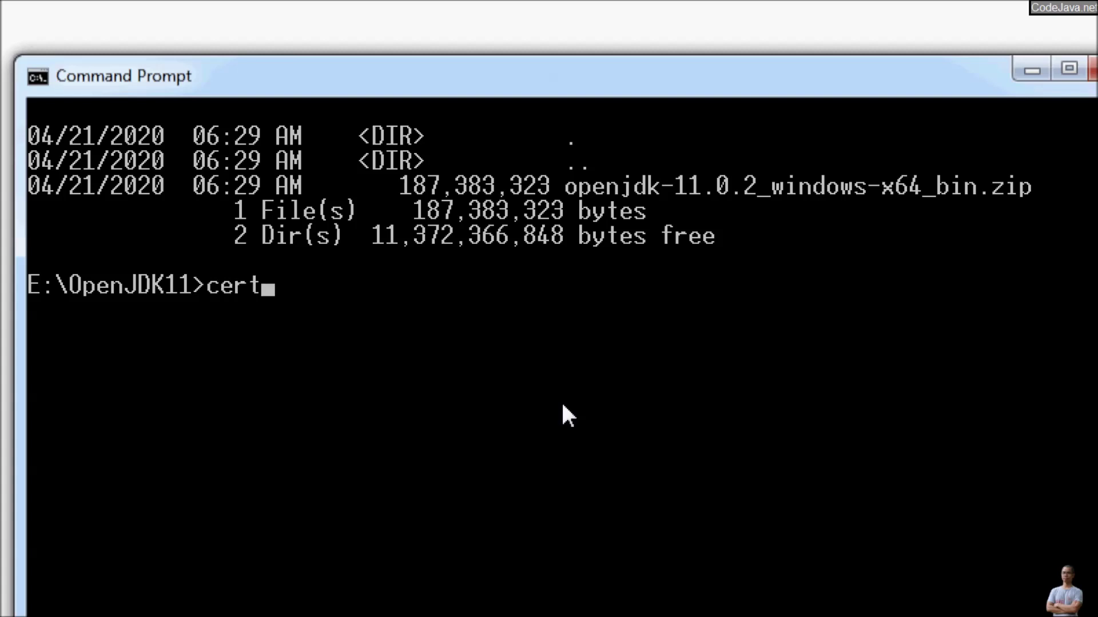
type("util -hash")
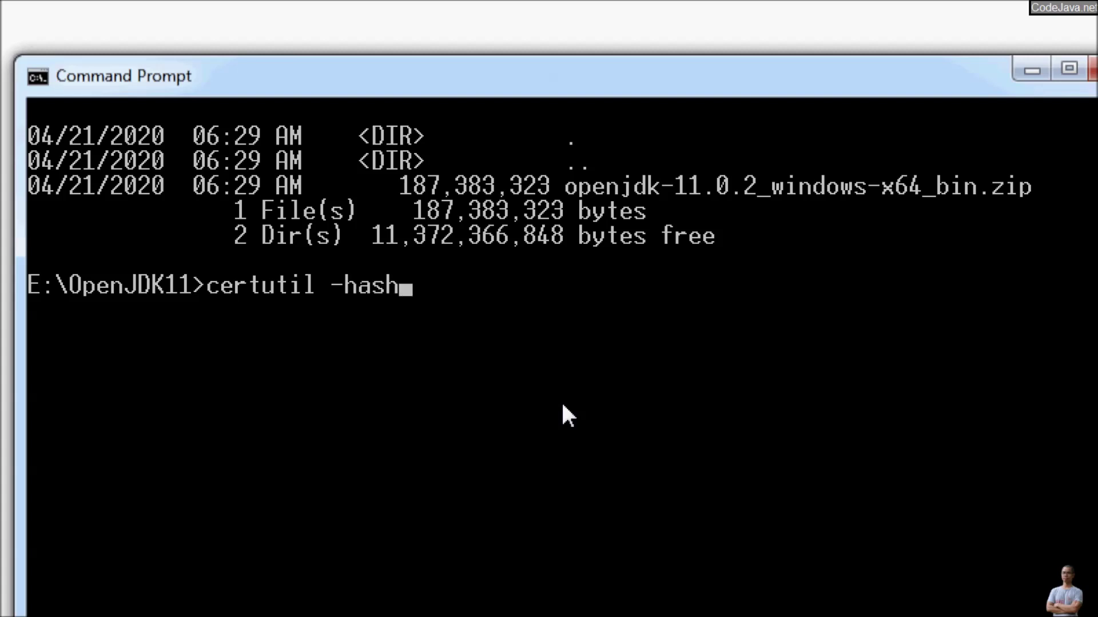
type("file ope")
key("Tab")
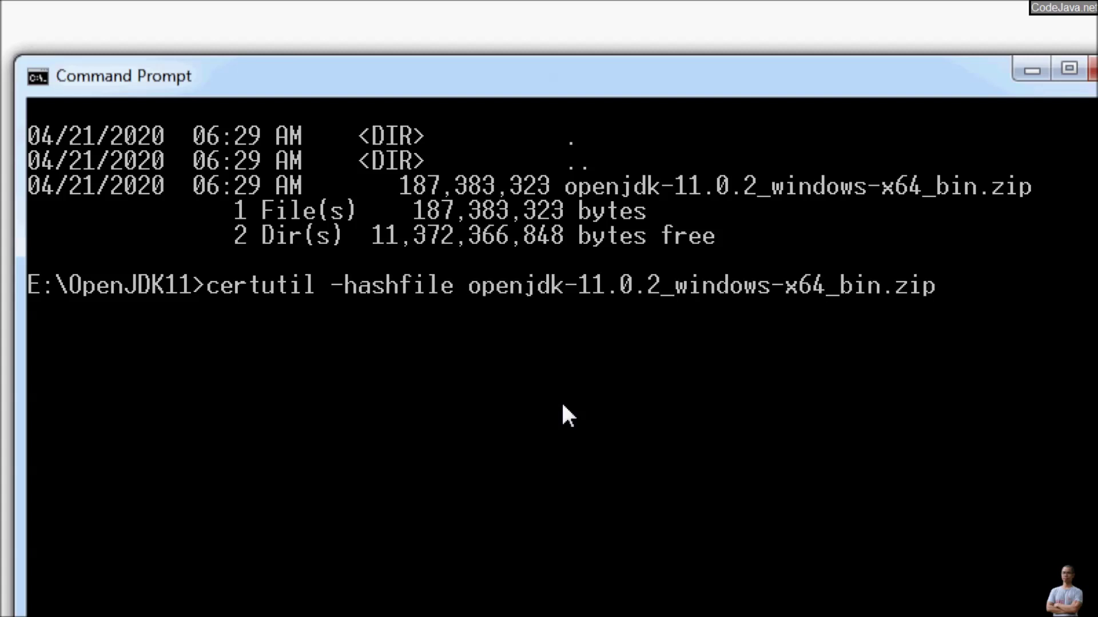
type("SHA25")
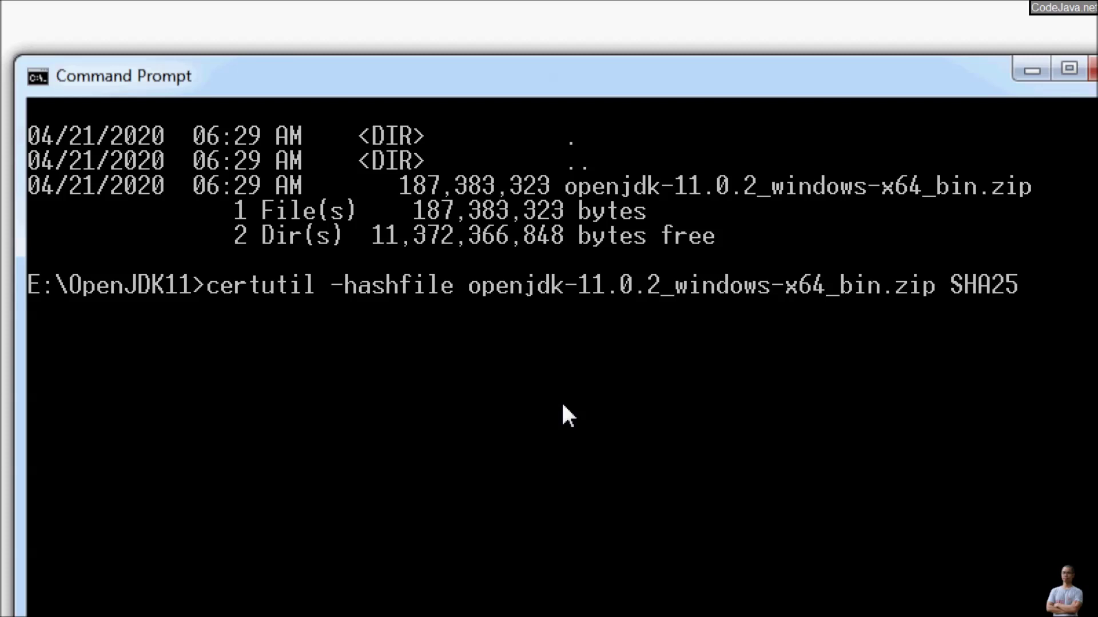
type("6")
key("Return")
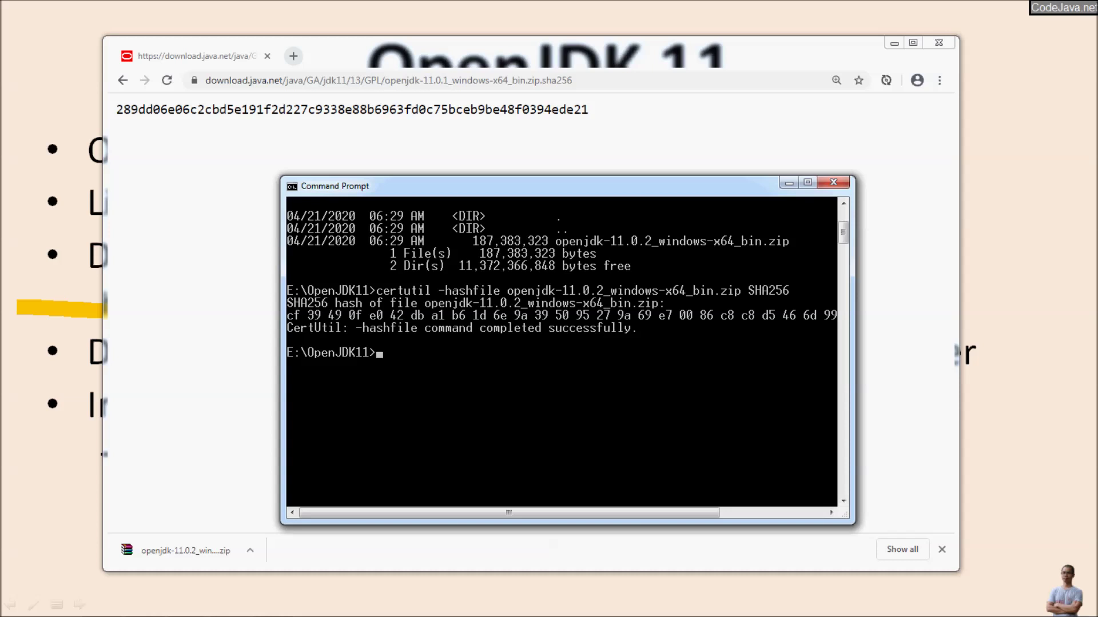
left_click_drag(855, 348, 993, 349)
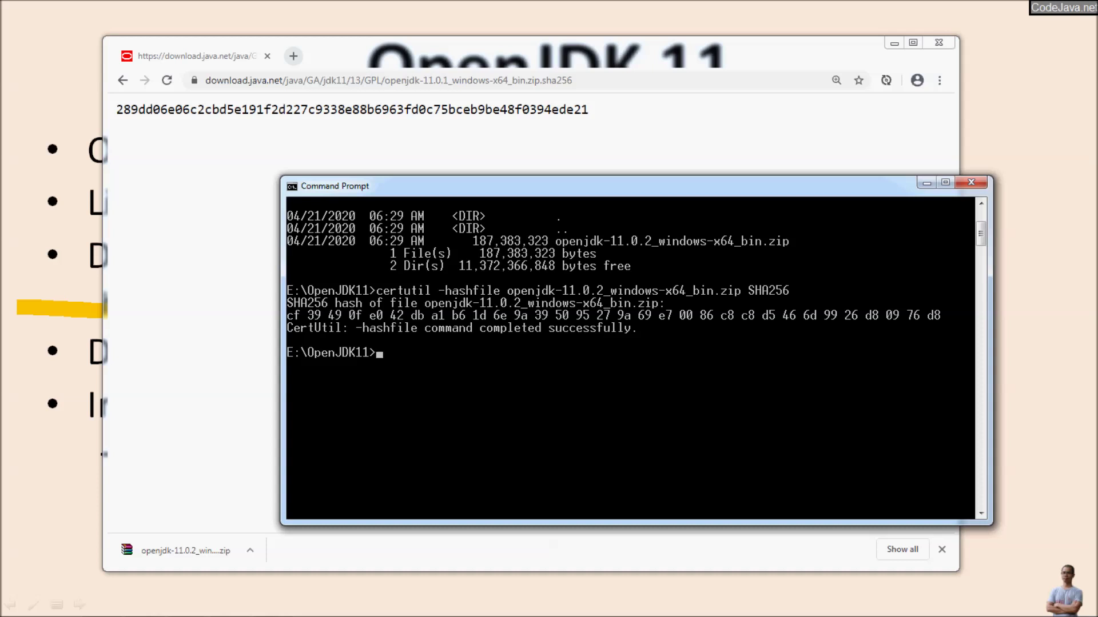
Step: Reposition the console and return the browser to the OpenJDK archive page
left_click_drag(458, 186, 391, 189)
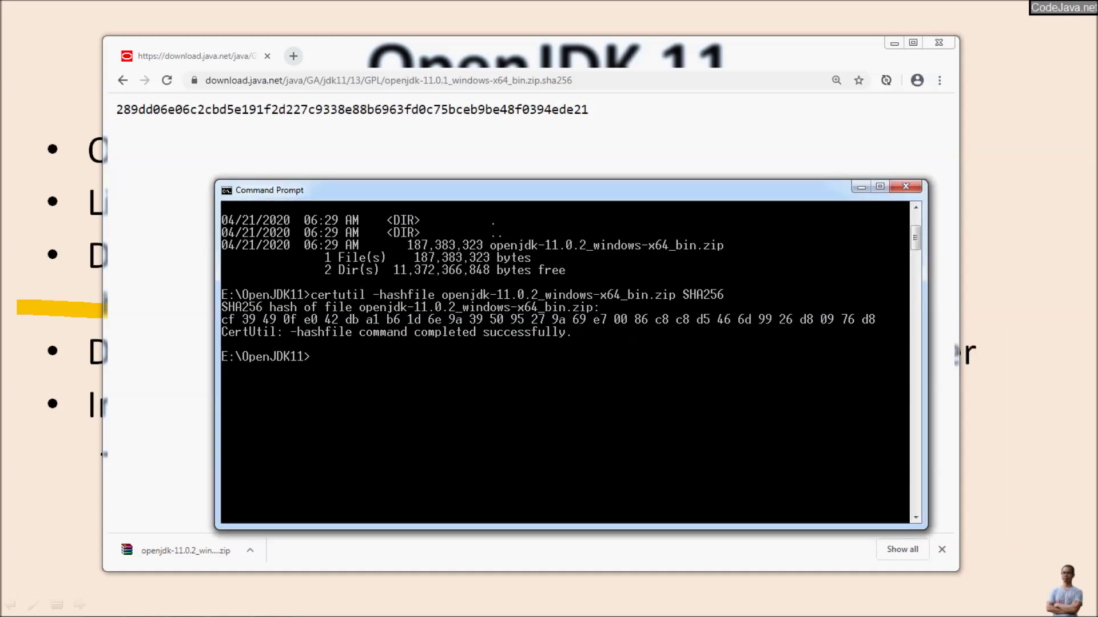
scroll(690, 427, "down", 3)
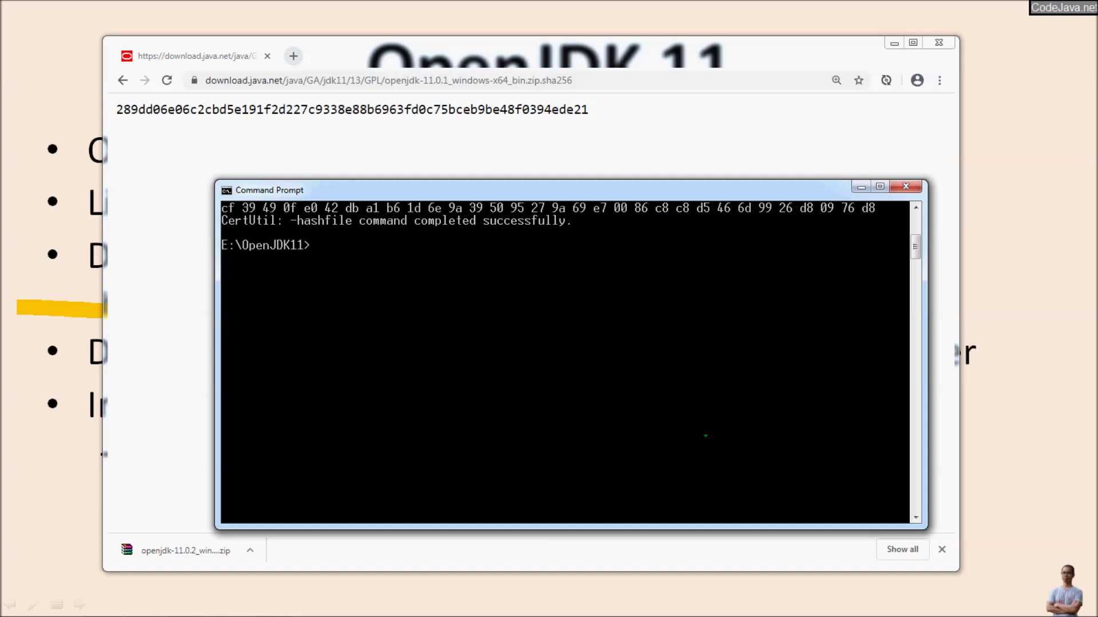
scroll(690, 428, "up", 3)
scroll(690, 428, "up", 4)
scroll(690, 428, "down", 2)
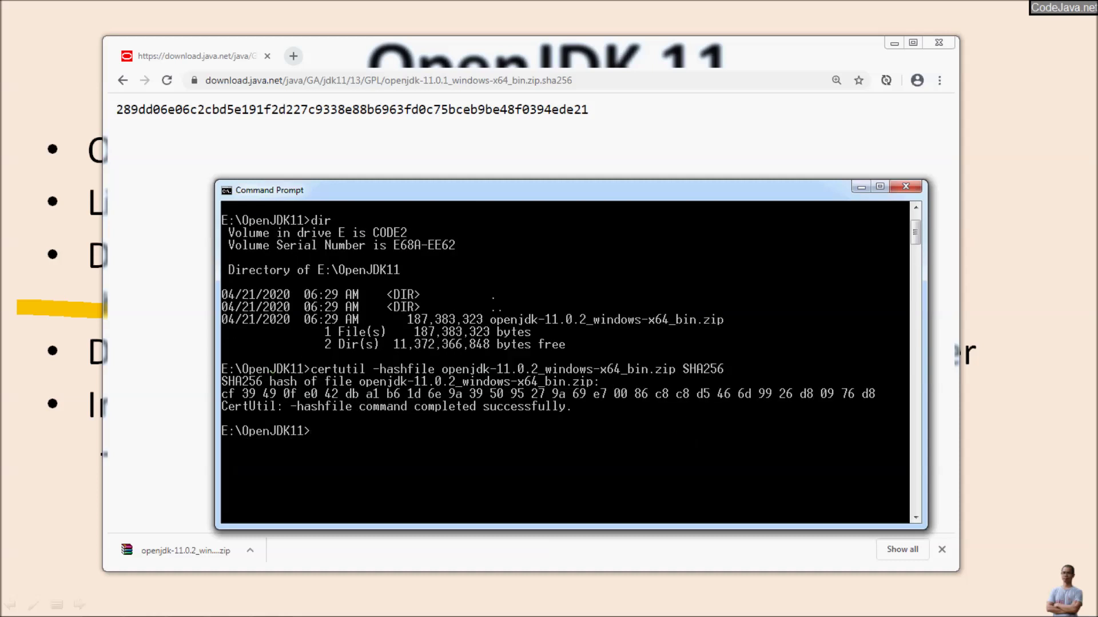
key("alt+Tab")
key("alt+Left")
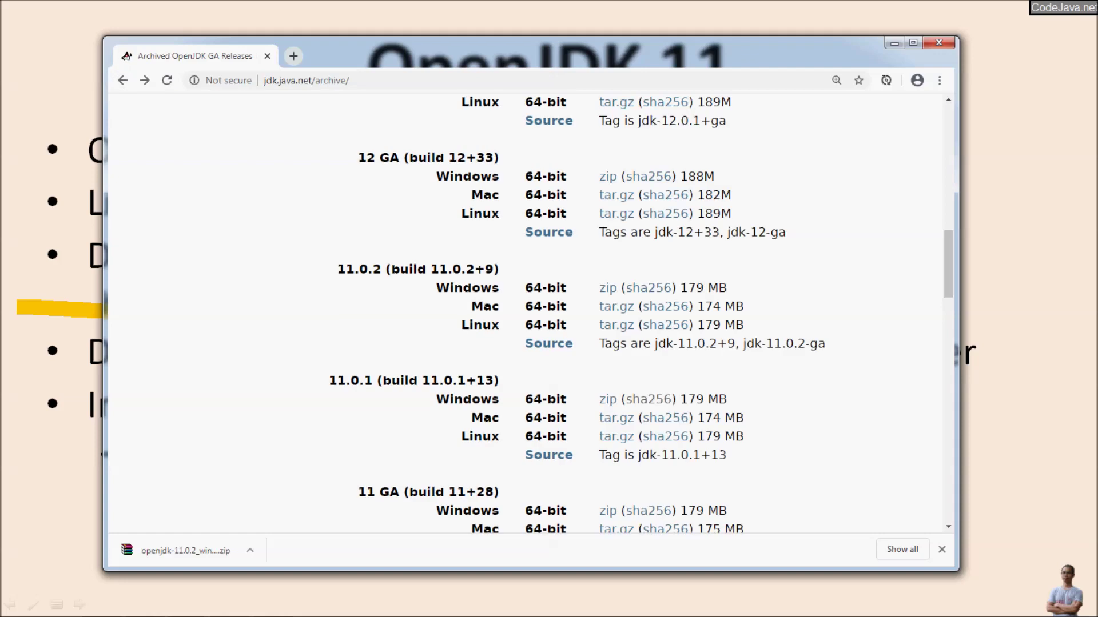
Step: Open the 11.0.2 Windows zip's sha256 page and compare it side by side with certutil's hash
scroll(532, 314, "down", 1)
key("alt+Tab")
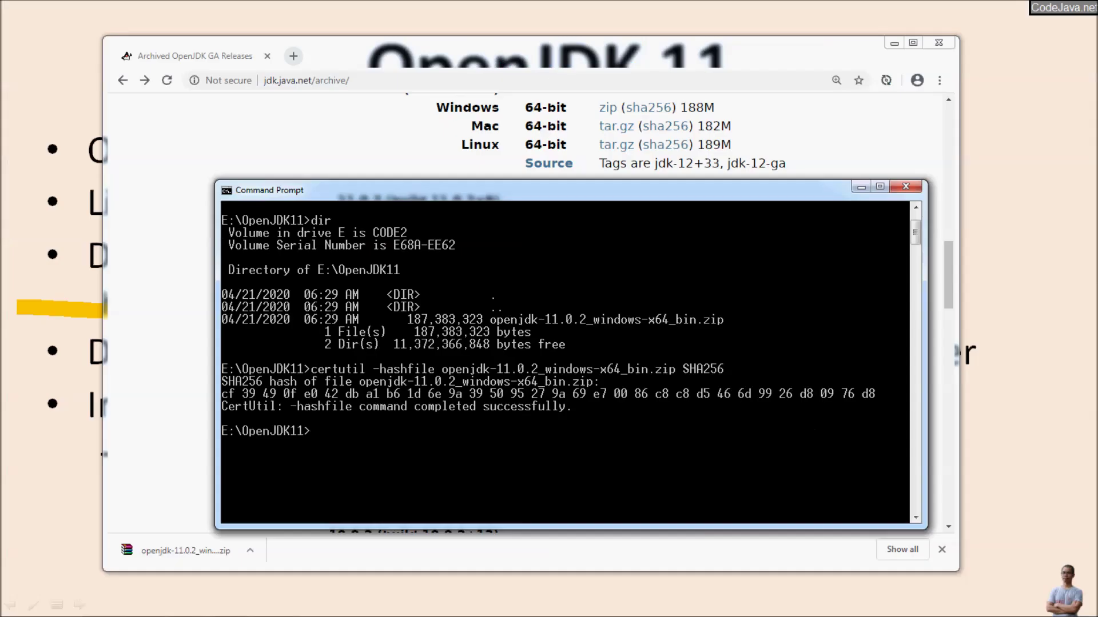
key("alt+Tab")
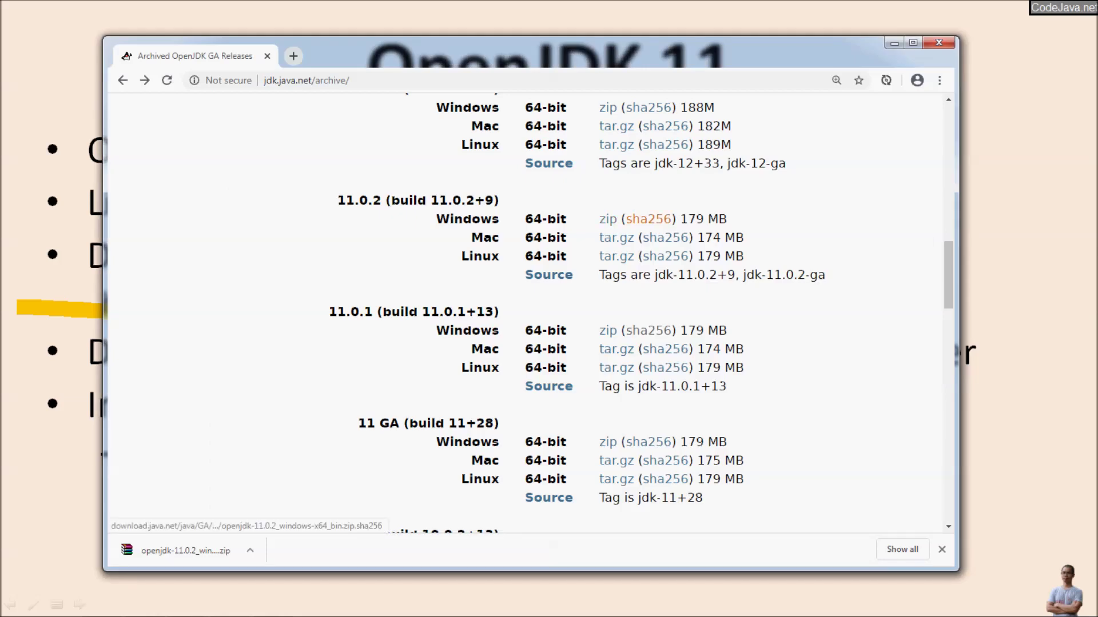
left_click(648, 219)
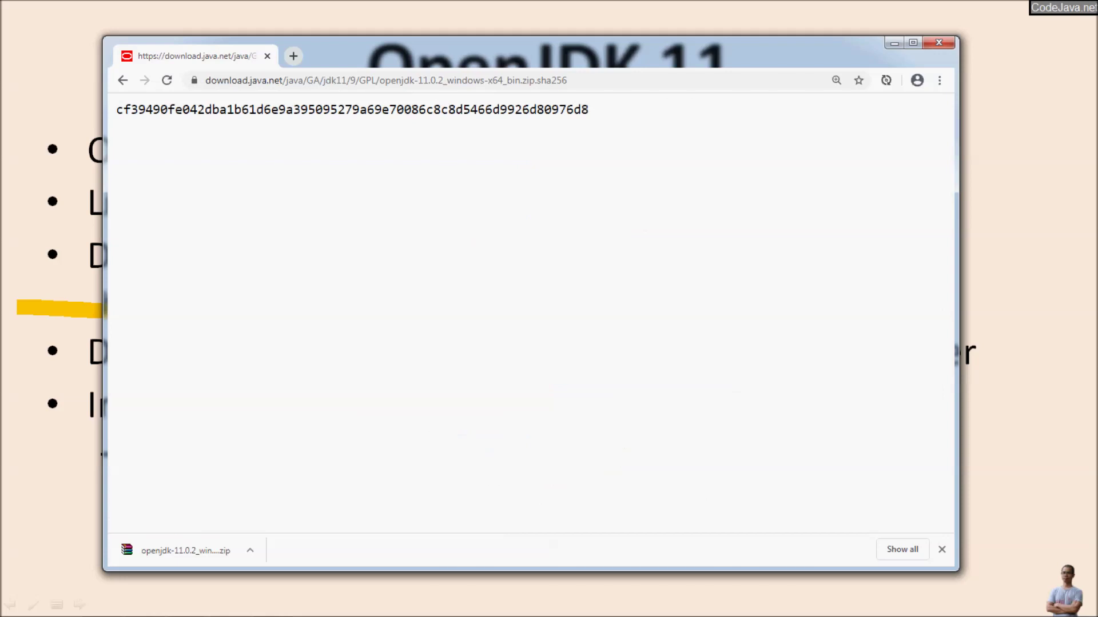
key("alt+Tab")
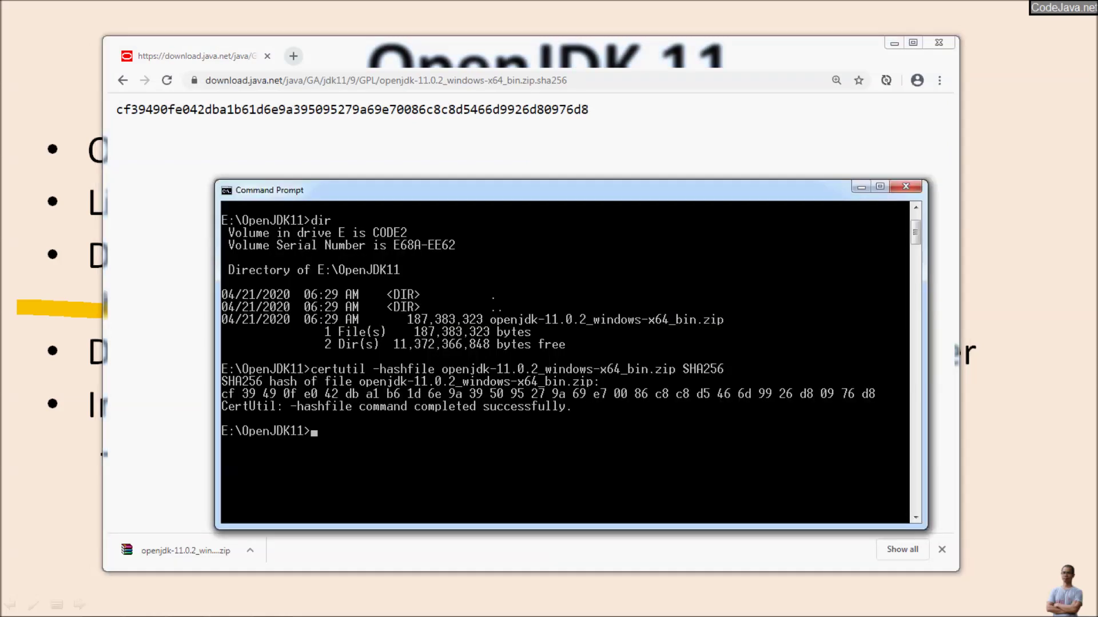
left_click_drag(515, 189, 359, 164)
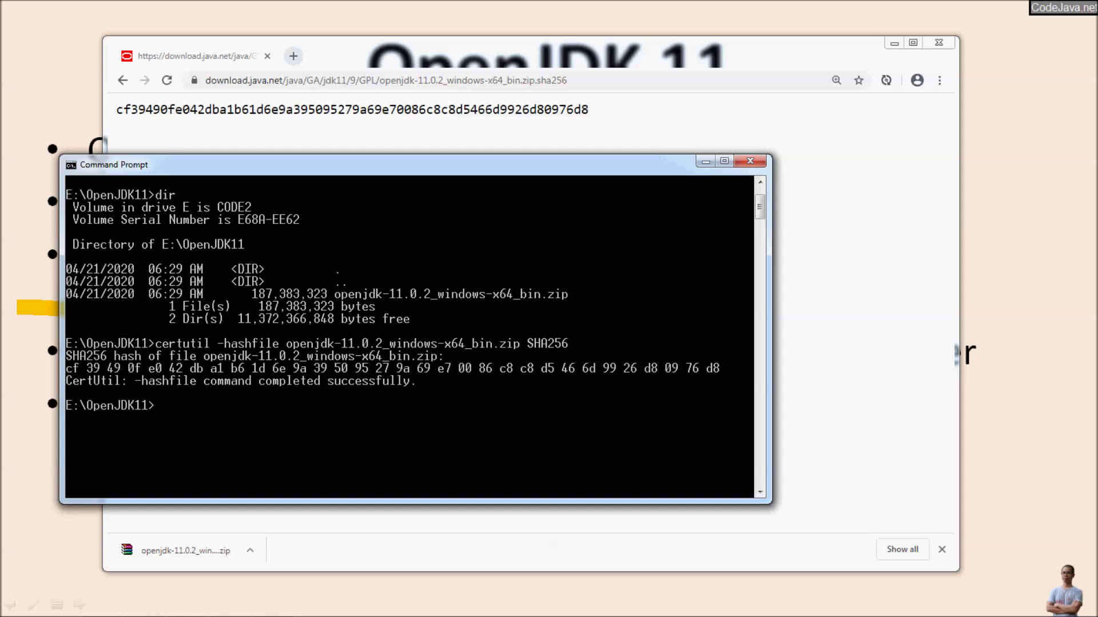
key("alt+Tab")
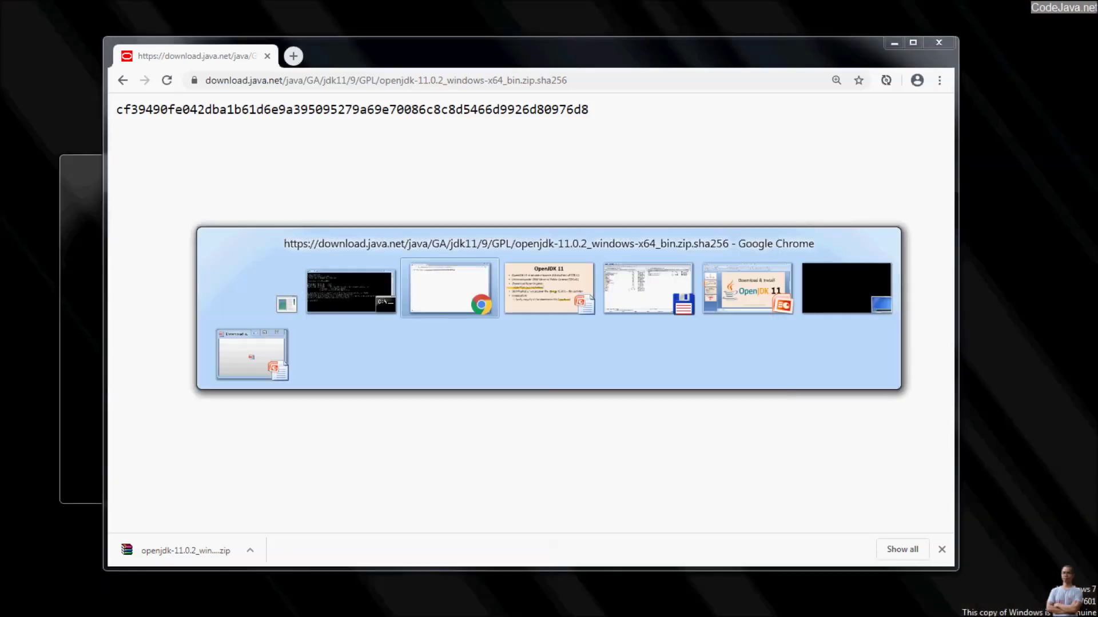
key("alt+Tab")
key("alt+shift+Tab")
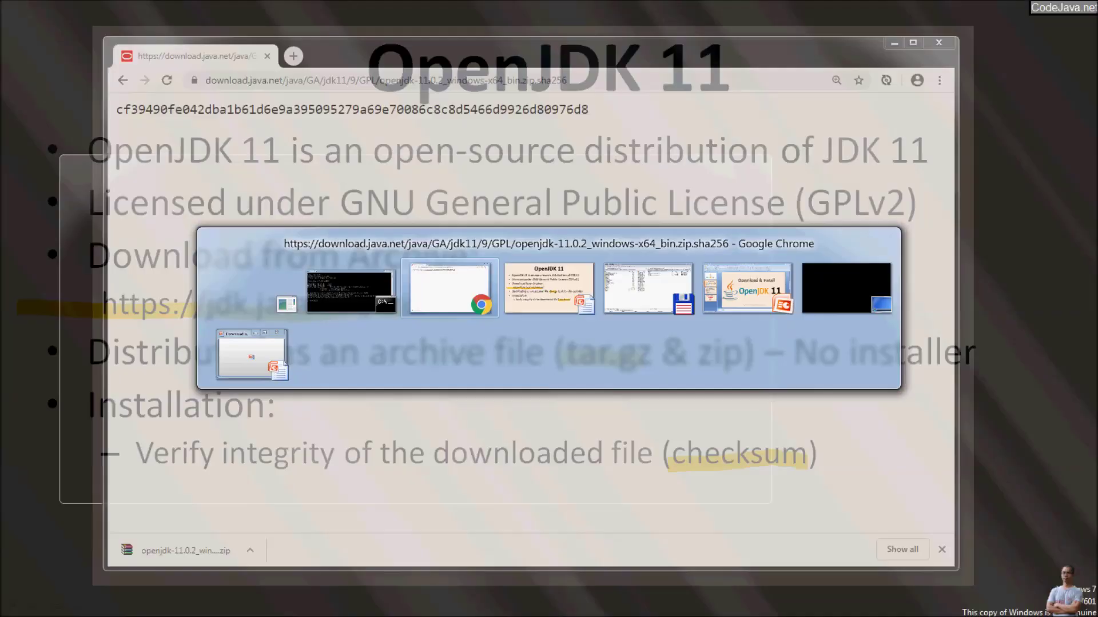
Step: Show the downloaded zip in Explorer, Extract Here, and open the jdk-11.0.2 folder
left_click(250, 550)
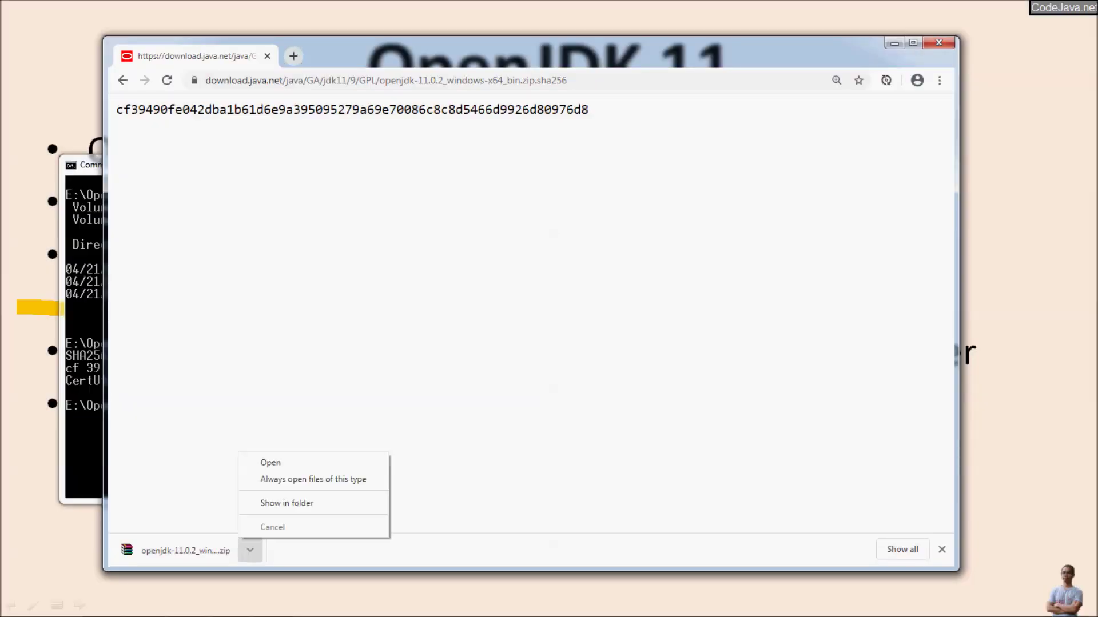
left_click(286, 503)
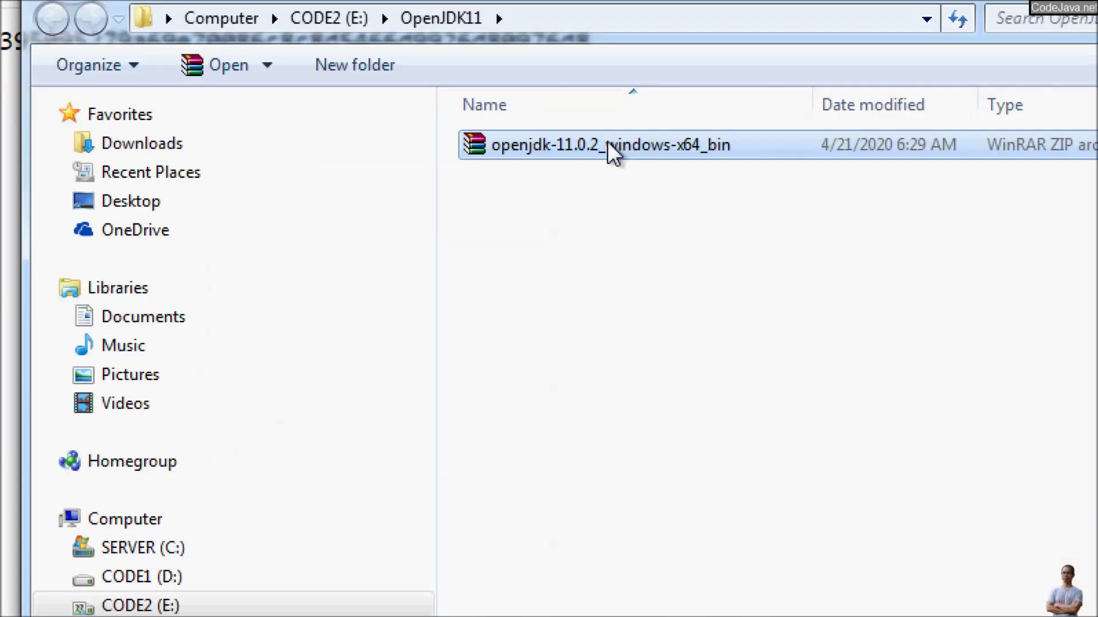
right_click(596, 160)
left_click(648, 223)
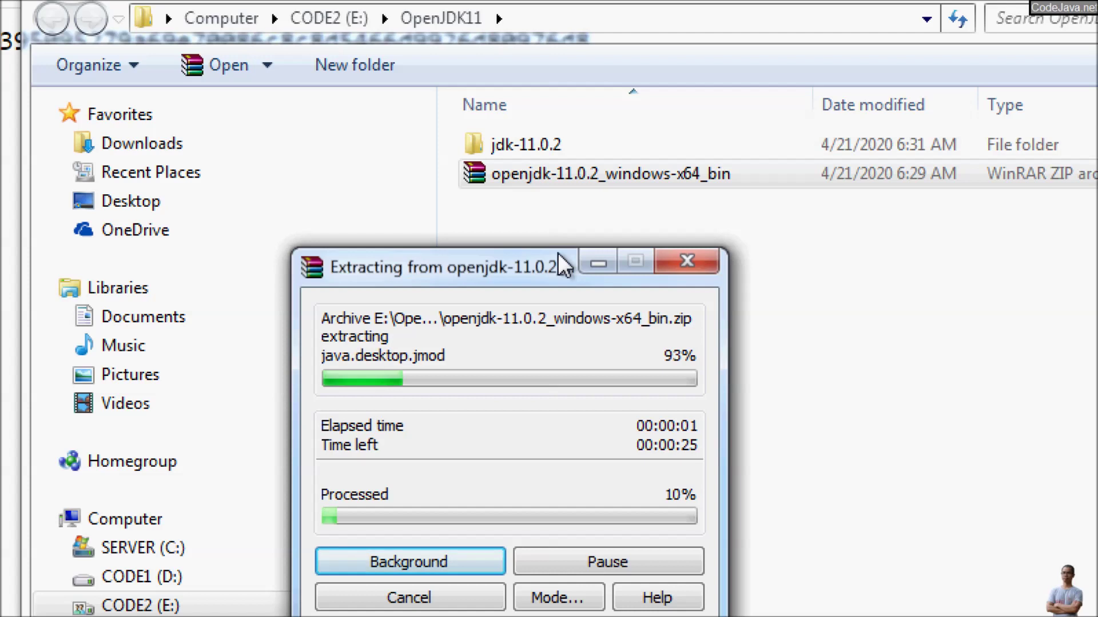
left_click(532, 187)
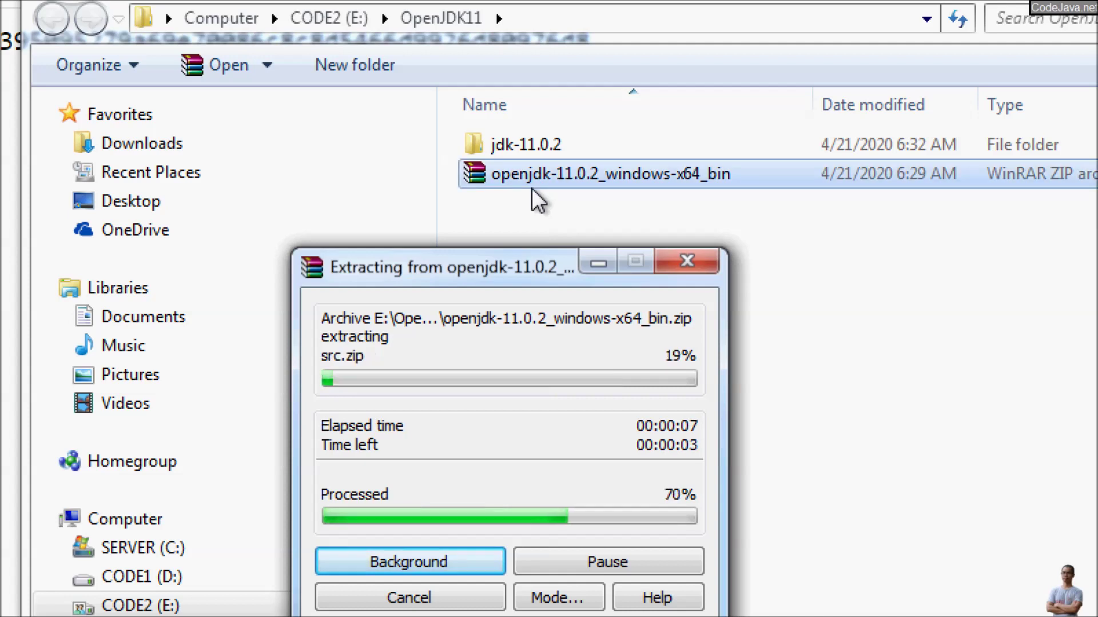
double_click(502, 145)
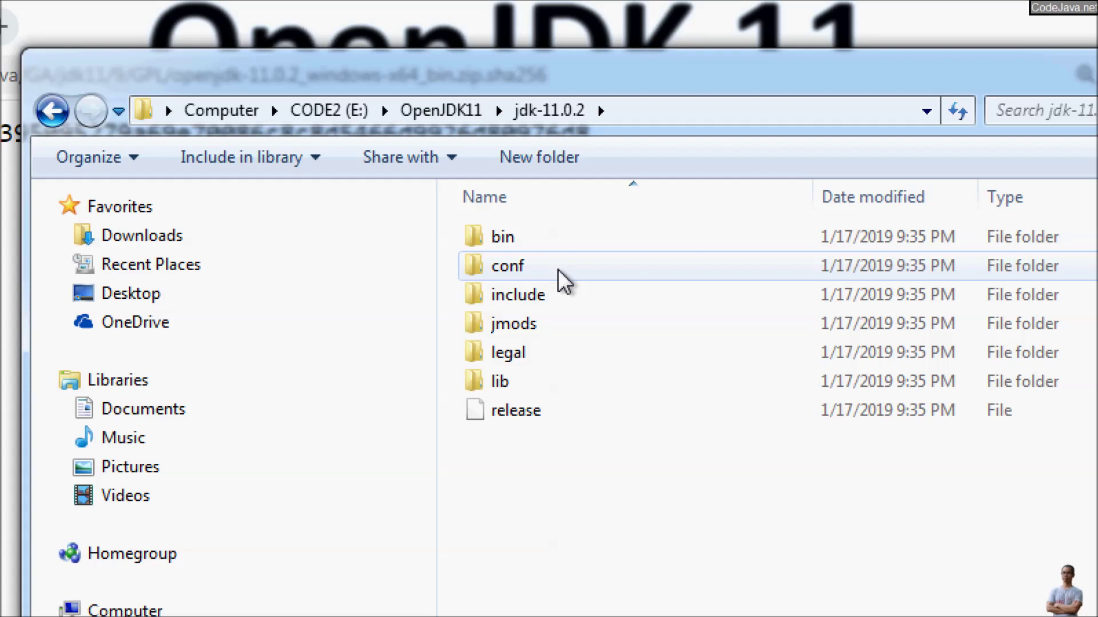
Step: Copy the folder path E:\OpenJDK11\jdk-11.0.2 from the Explorer address bar
mouse_move(558, 272)
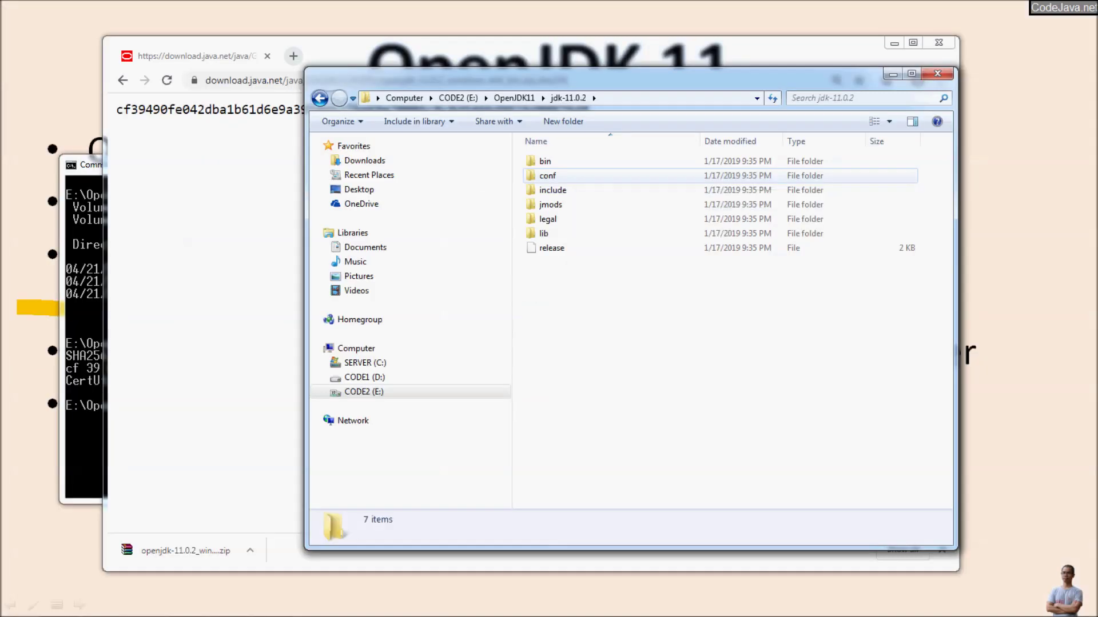
mouse_move(526, 379)
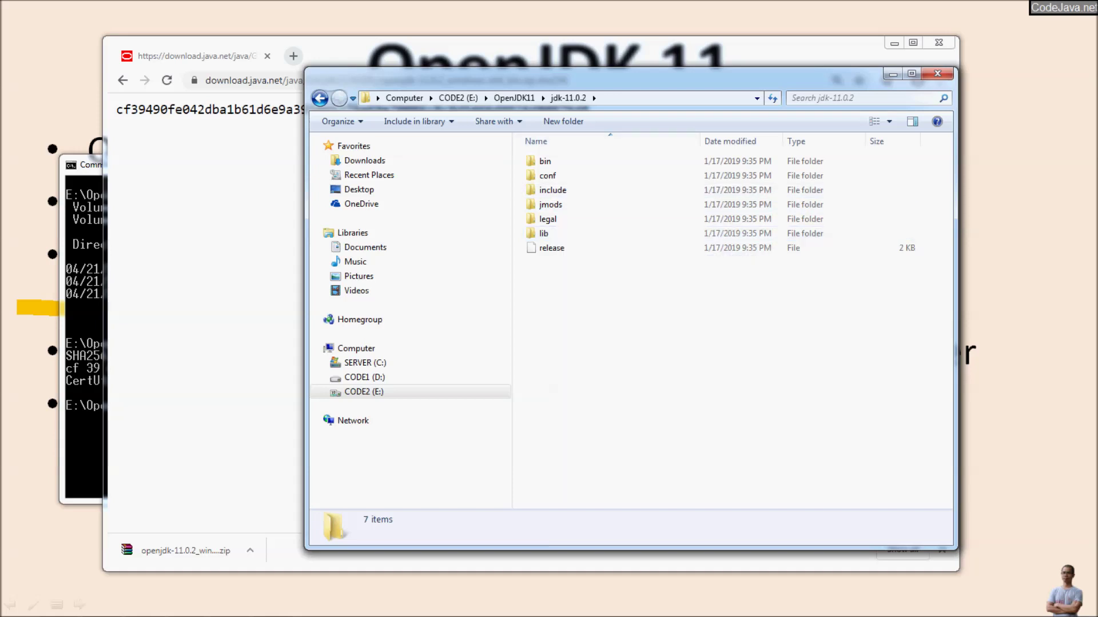
left_click(675, 97)
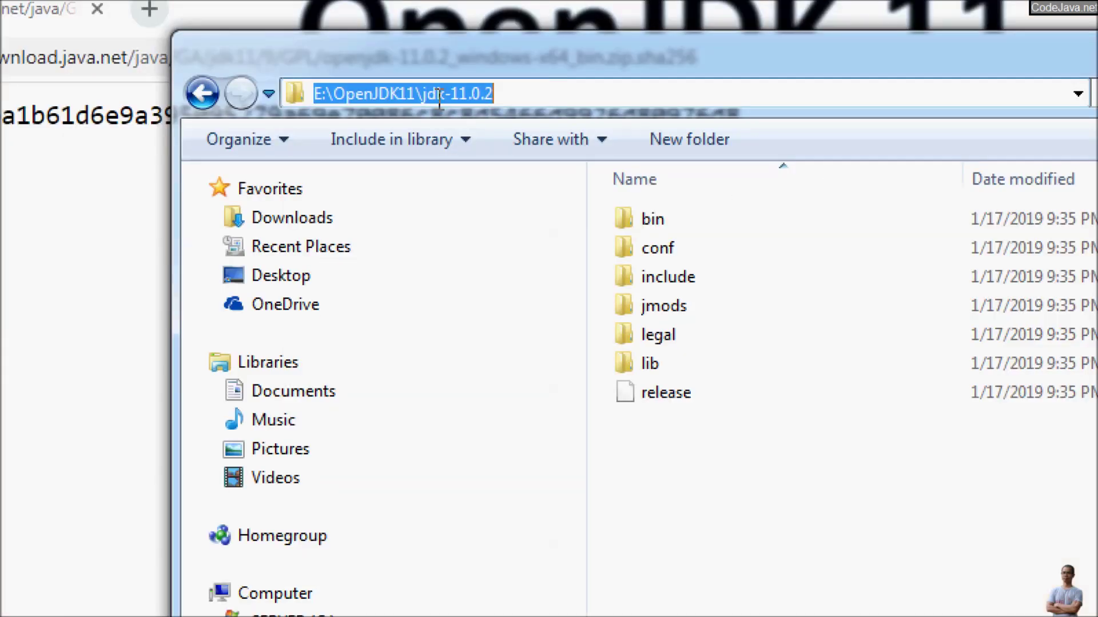
right_click(438, 99)
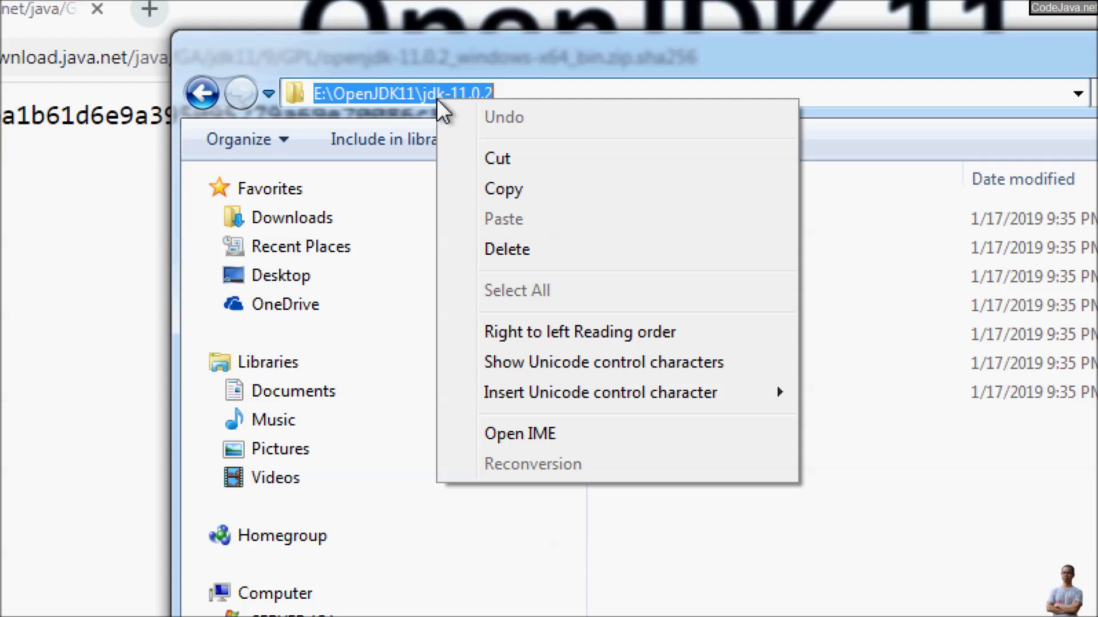
left_click(493, 186)
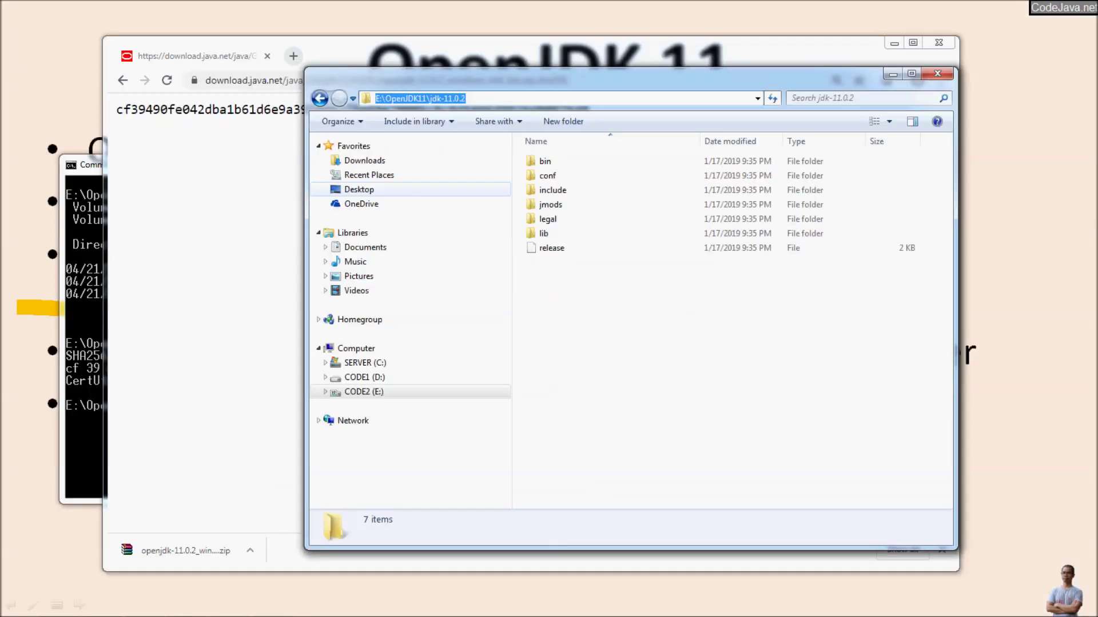
Step: Close the earlier Command Prompt window
key("alt+Tab")
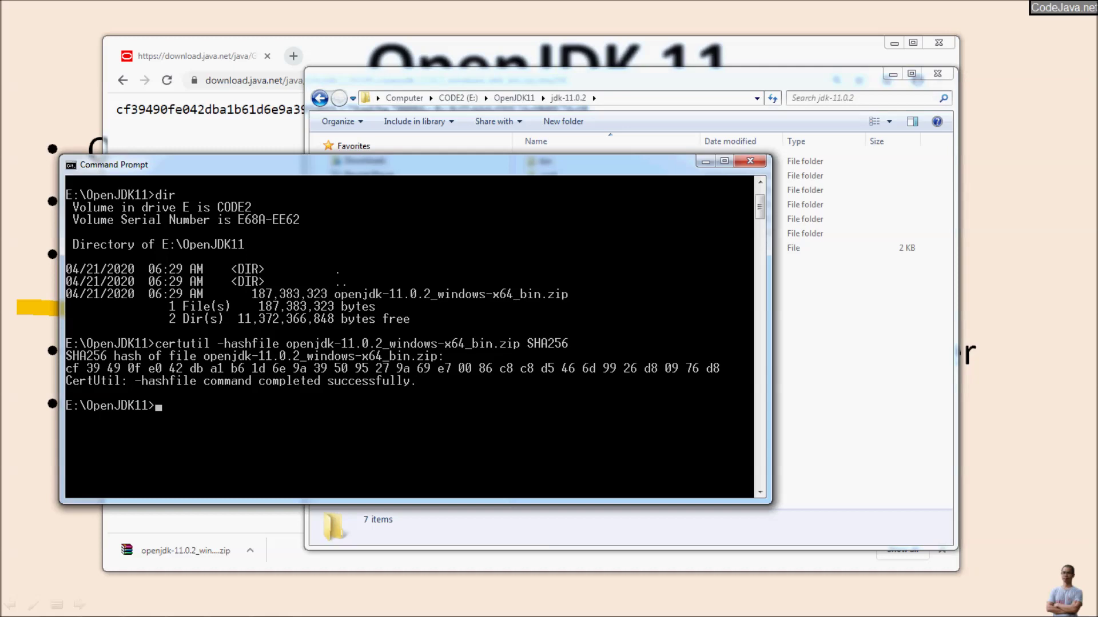
left_click(751, 161)
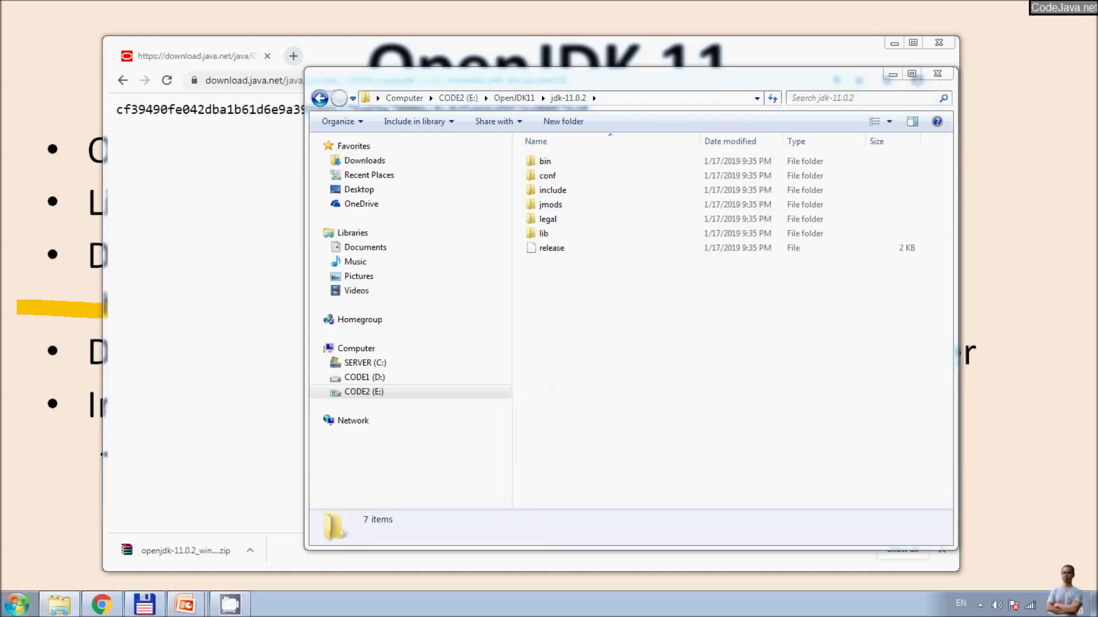
key("super")
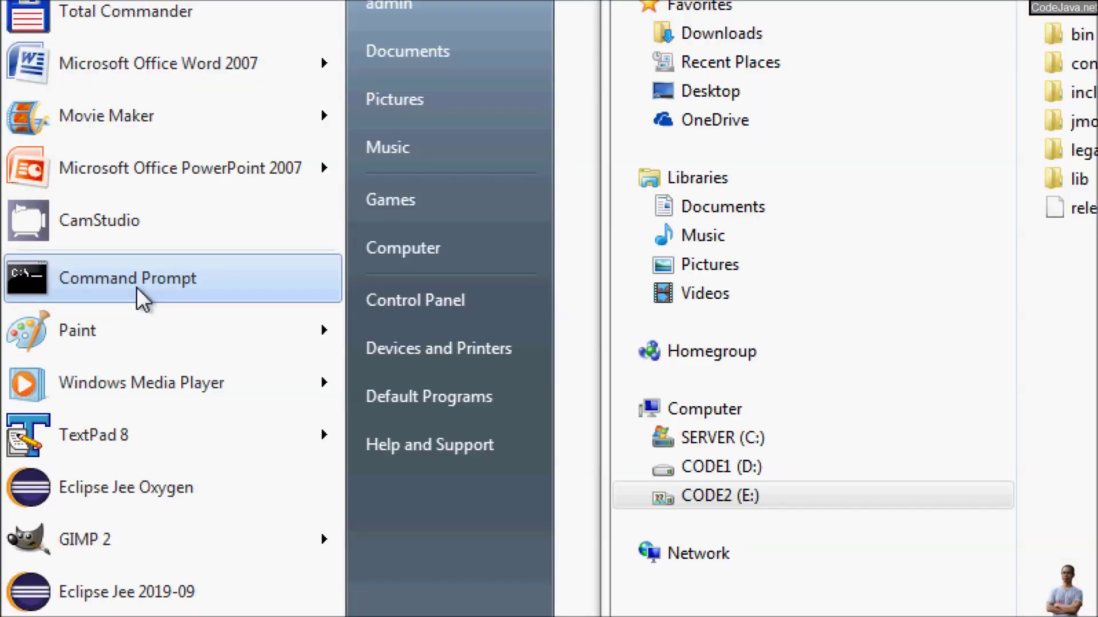
Step: In an administrator Command Prompt, run cd\, java -version and echo %JAVA_HOME%
right_click(136, 287)
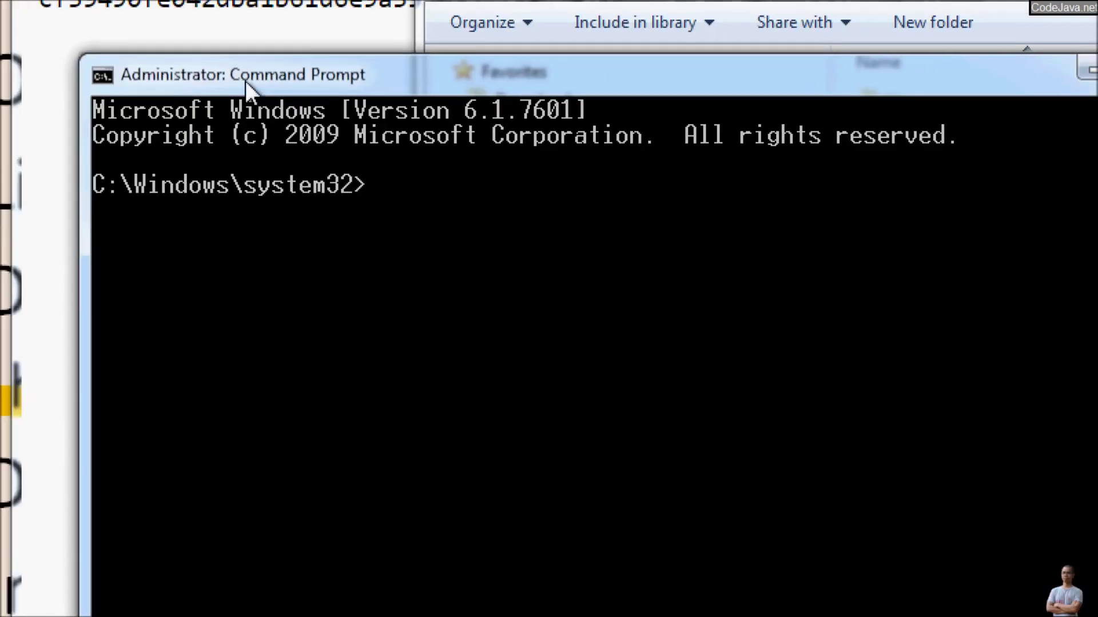
type("cd\\")
key("Return")
type("java")
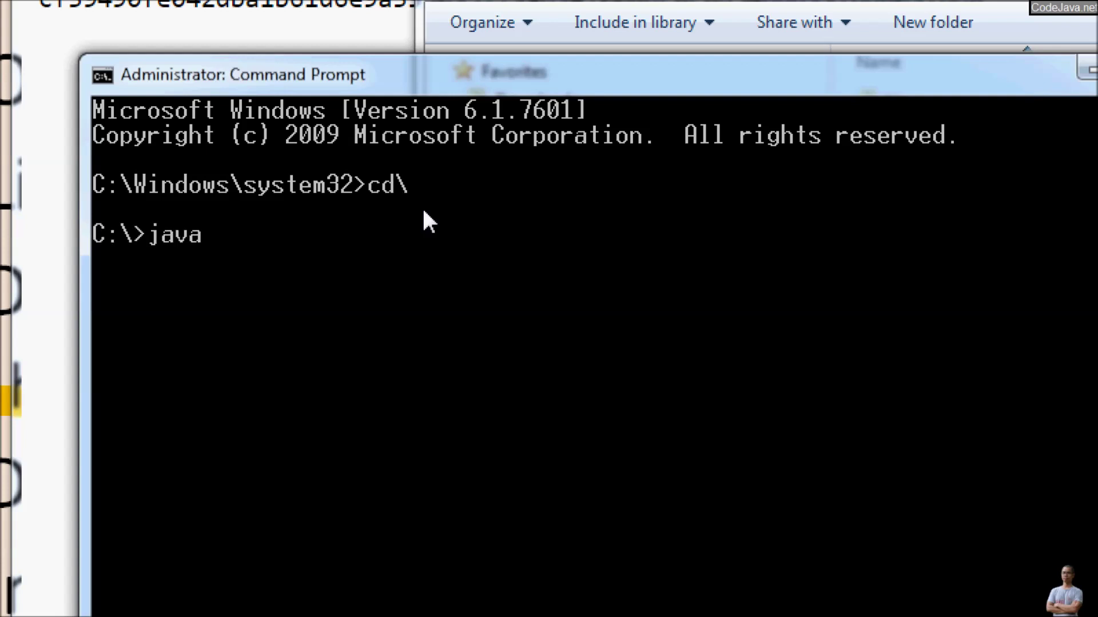
type(" -version")
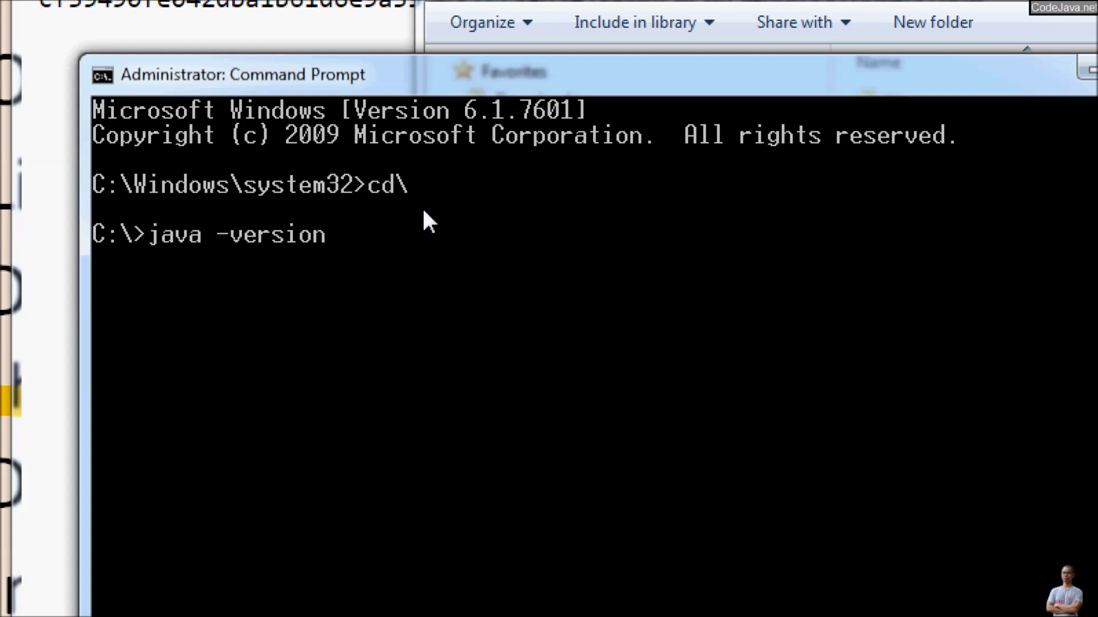
key("Return")
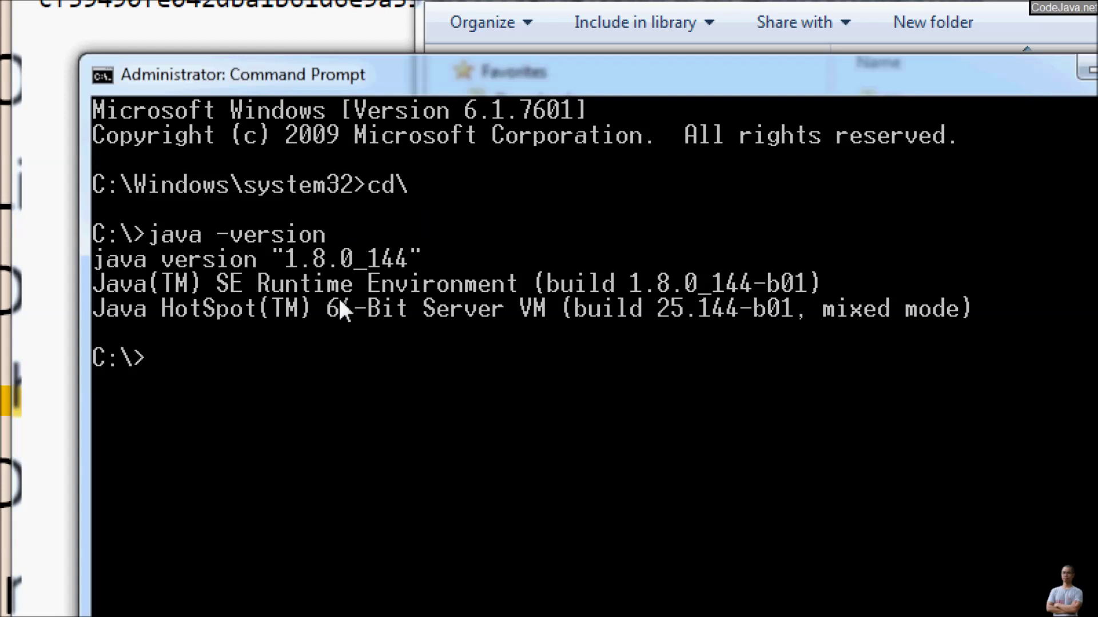
type("echo %")
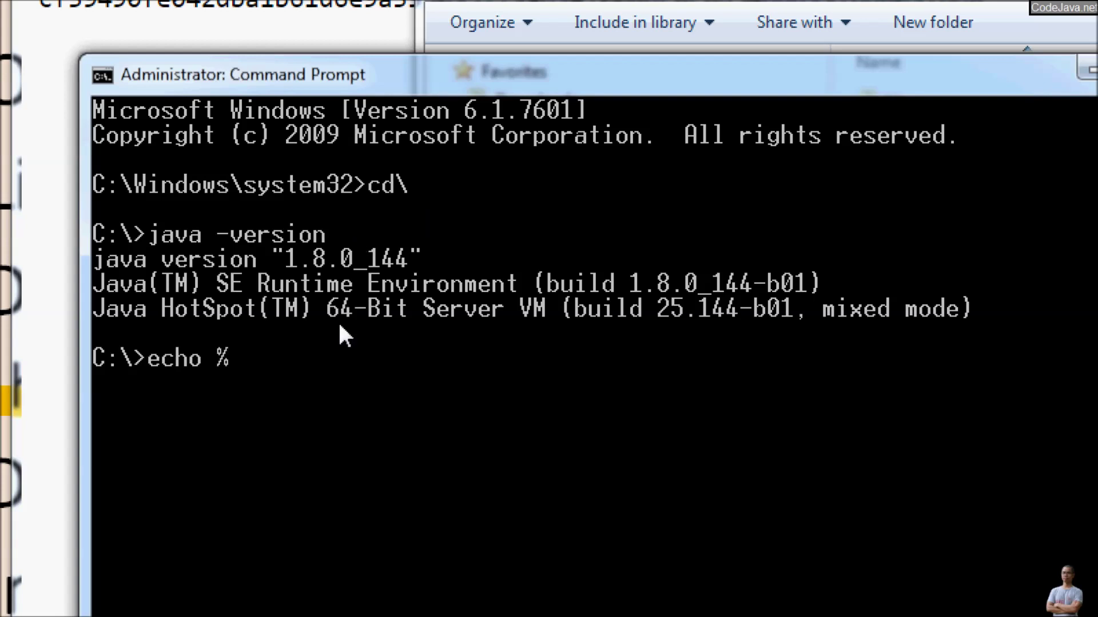
type("JAVA_HOM")
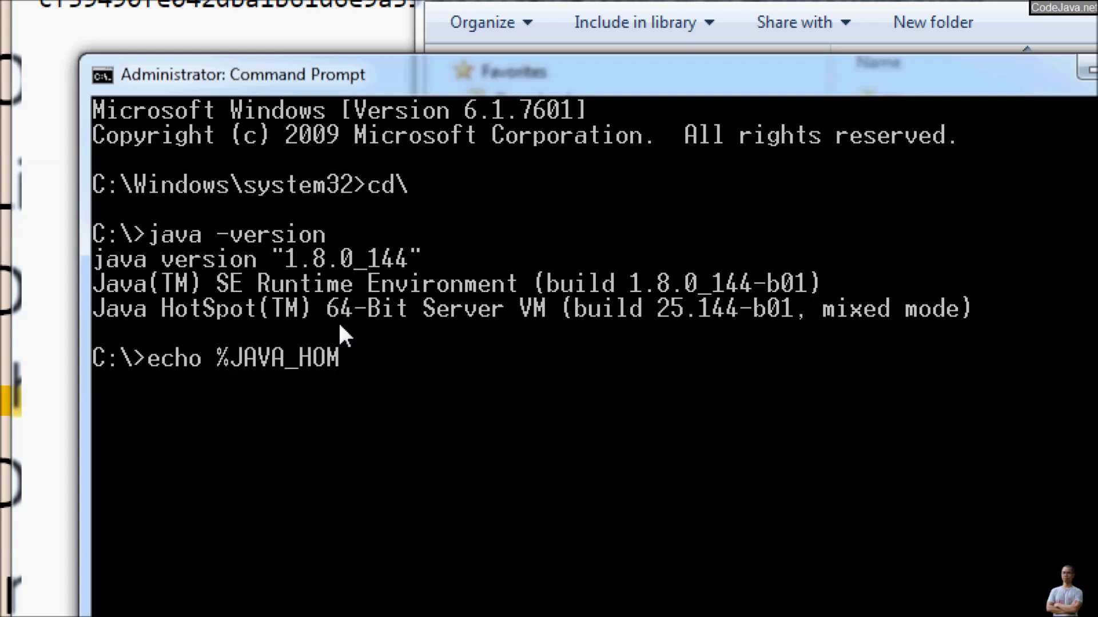
type("E%")
key("Return")
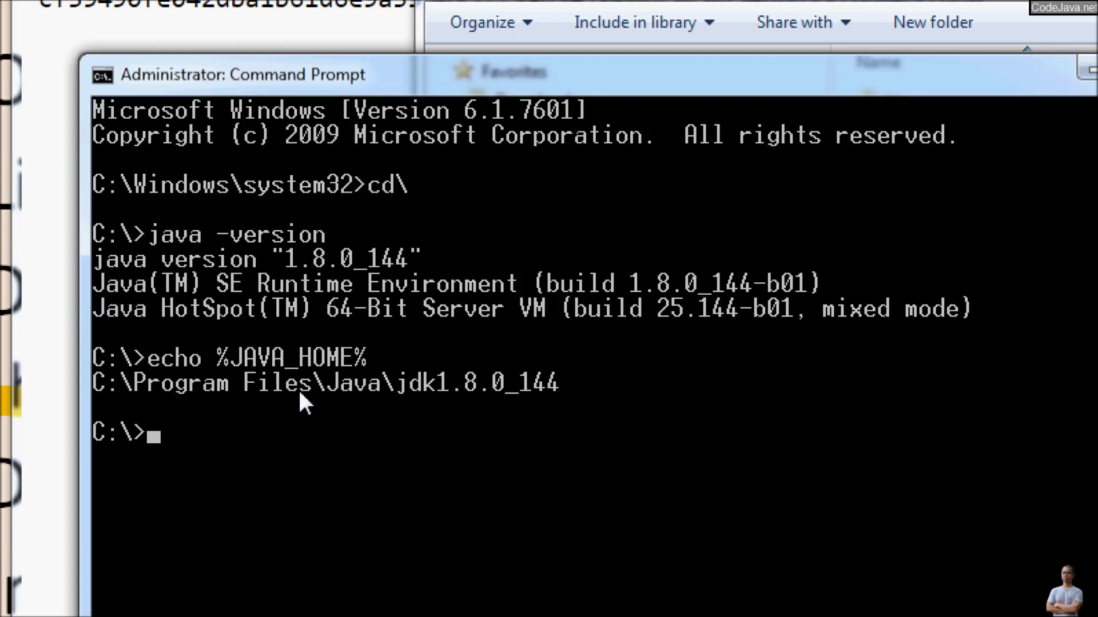
scroll(433, 386, "down", 1)
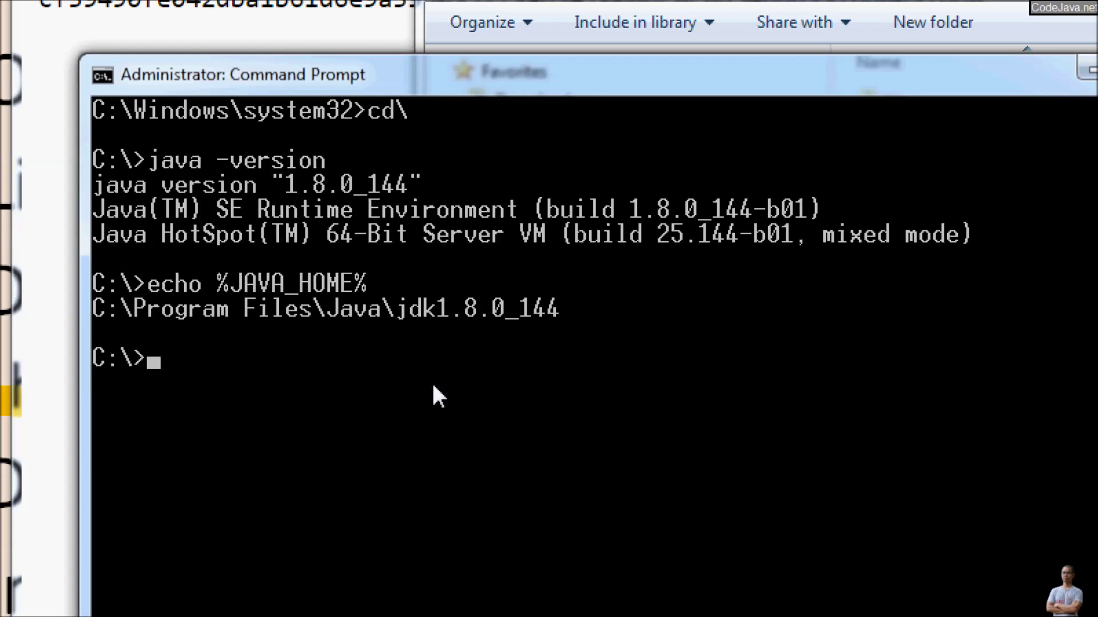
Step: Run setx -m JAVA_HOME "E:\OpenJDK11\jdk-11.0.2" with the pasted path, then close the console
type("setx -m JAVA")
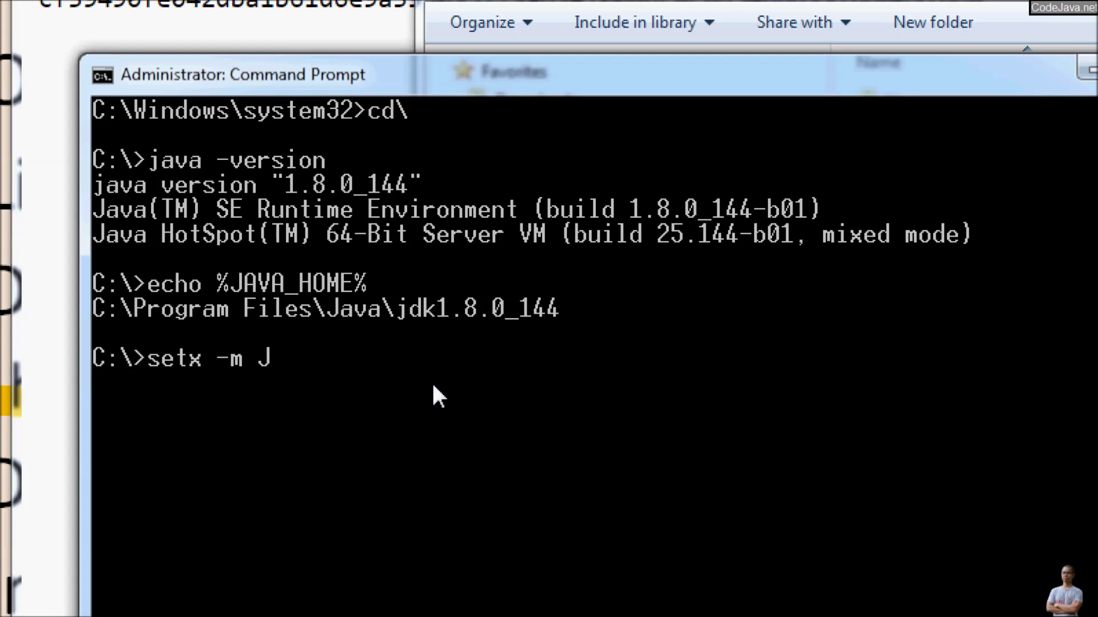
type("_HOME \"")
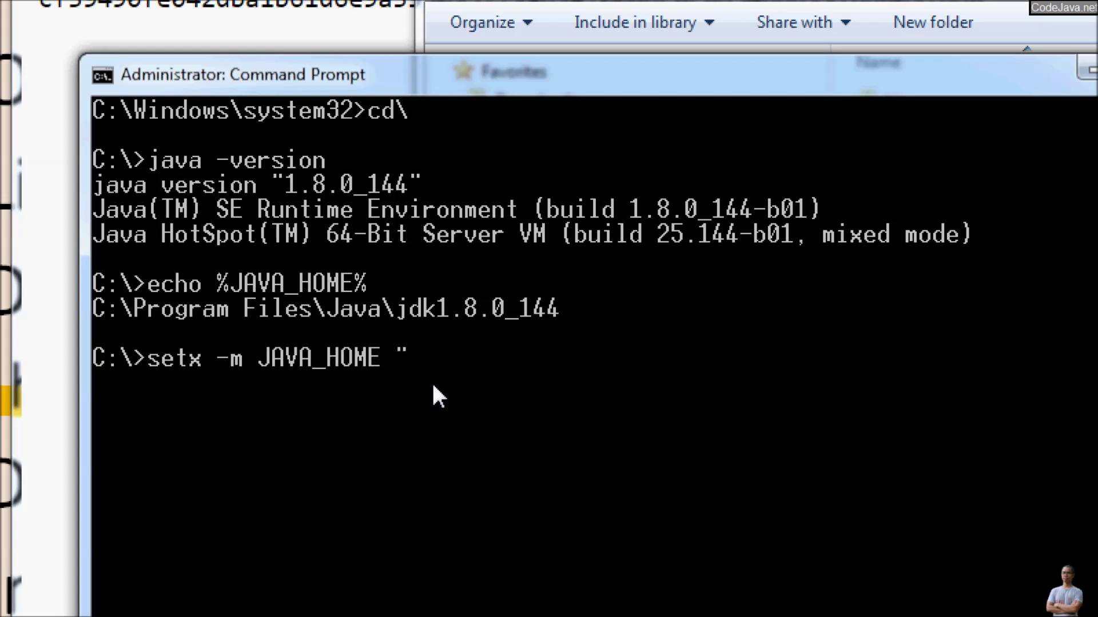
left_click(95, 79)
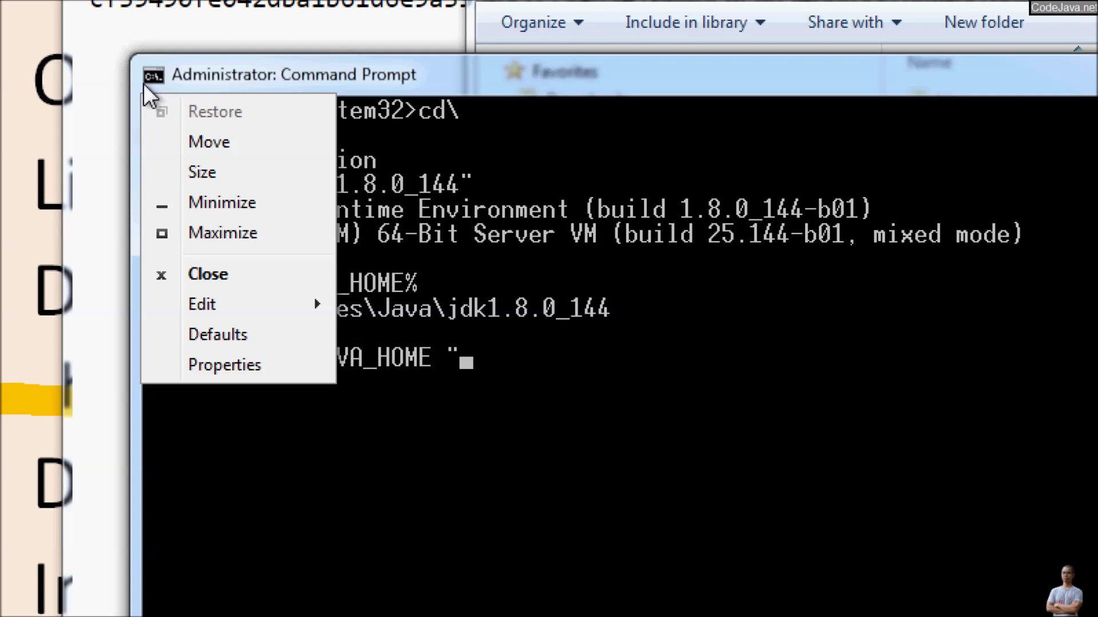
mouse_move(266, 303)
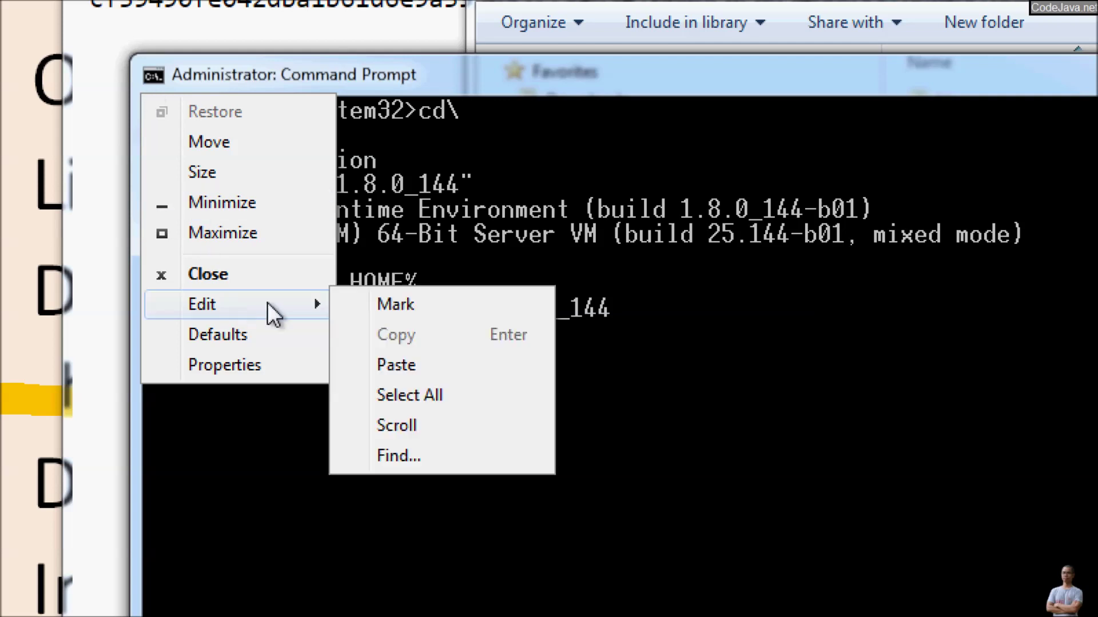
left_click(395, 365)
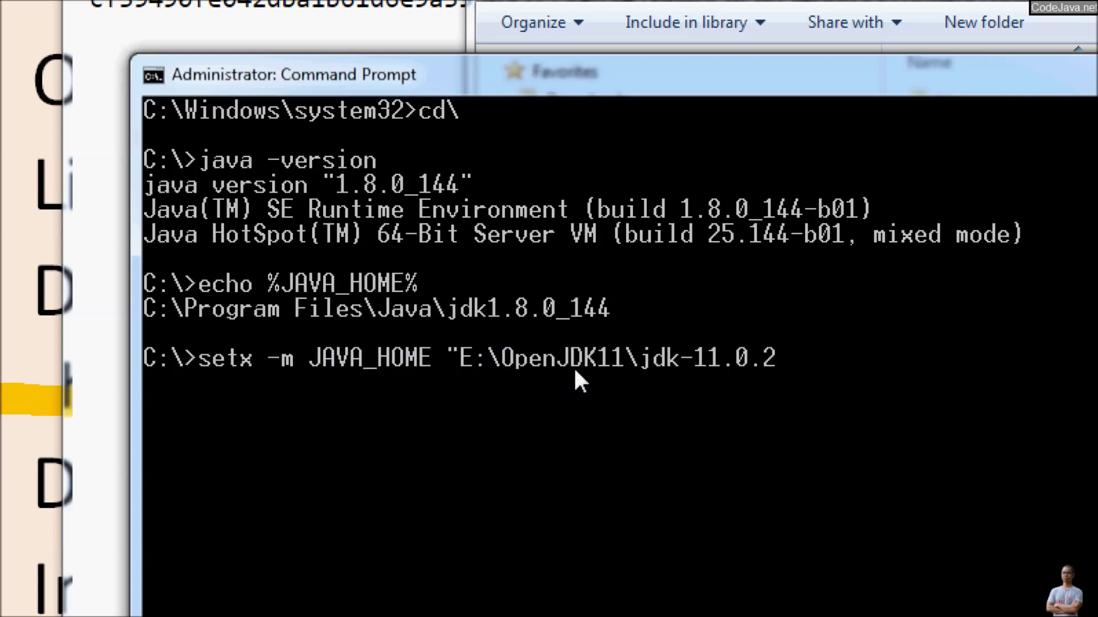
type("\"")
key("Return")
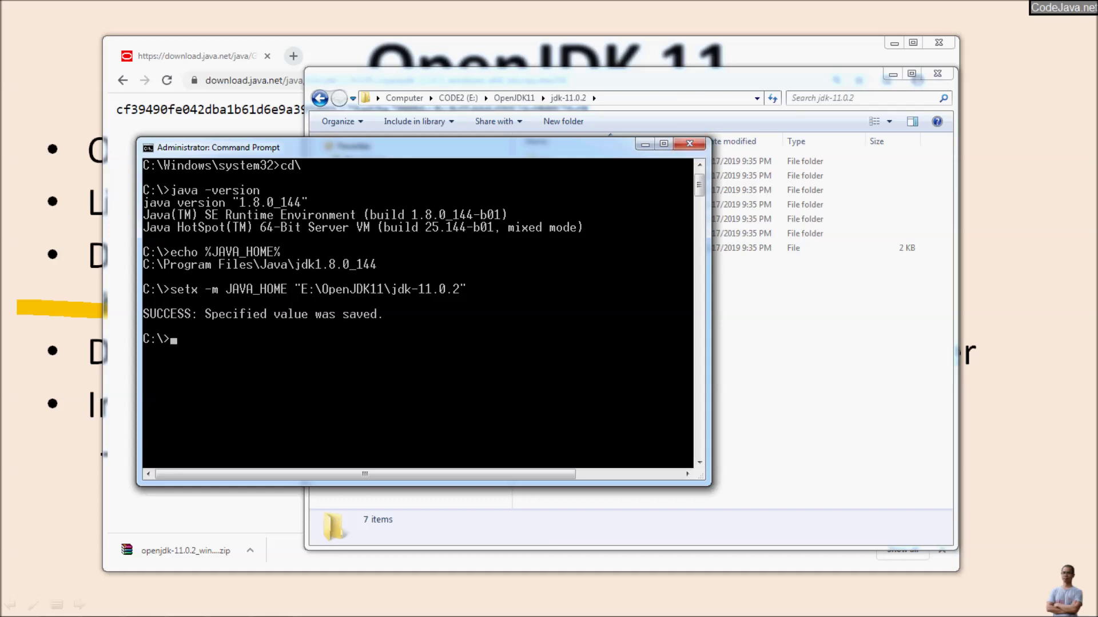
left_click(689, 144)
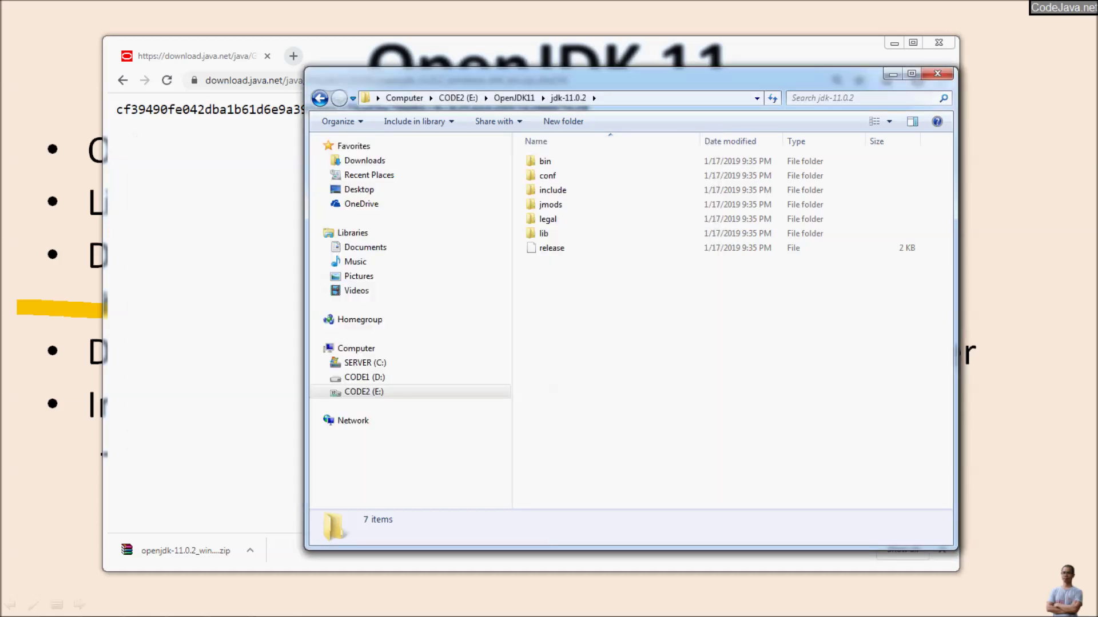
Step: Start a new Command Prompt and run java -version and javac -version to confirm OpenJDK 11.0.2
left_click(15, 609)
left_click(63, 243)
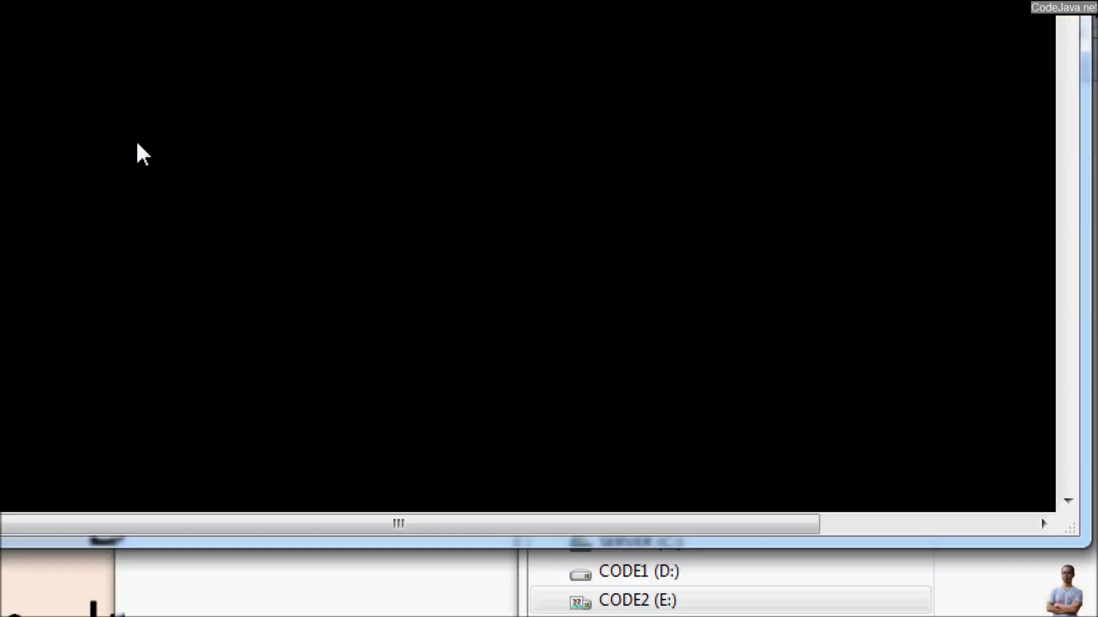
type("java -v")
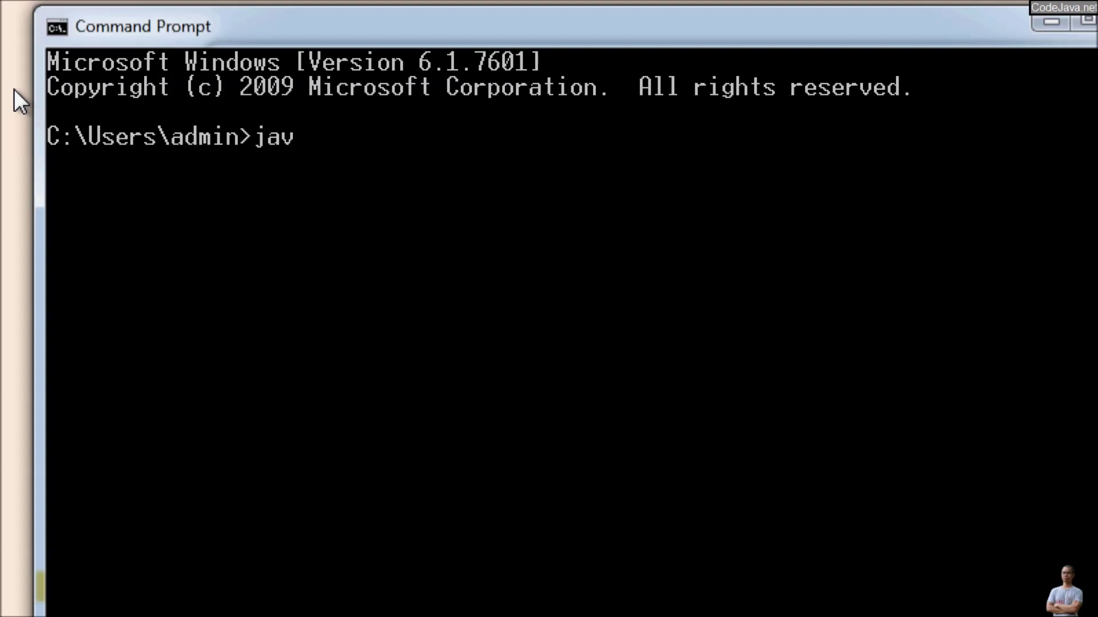
type("ersion")
key("Return")
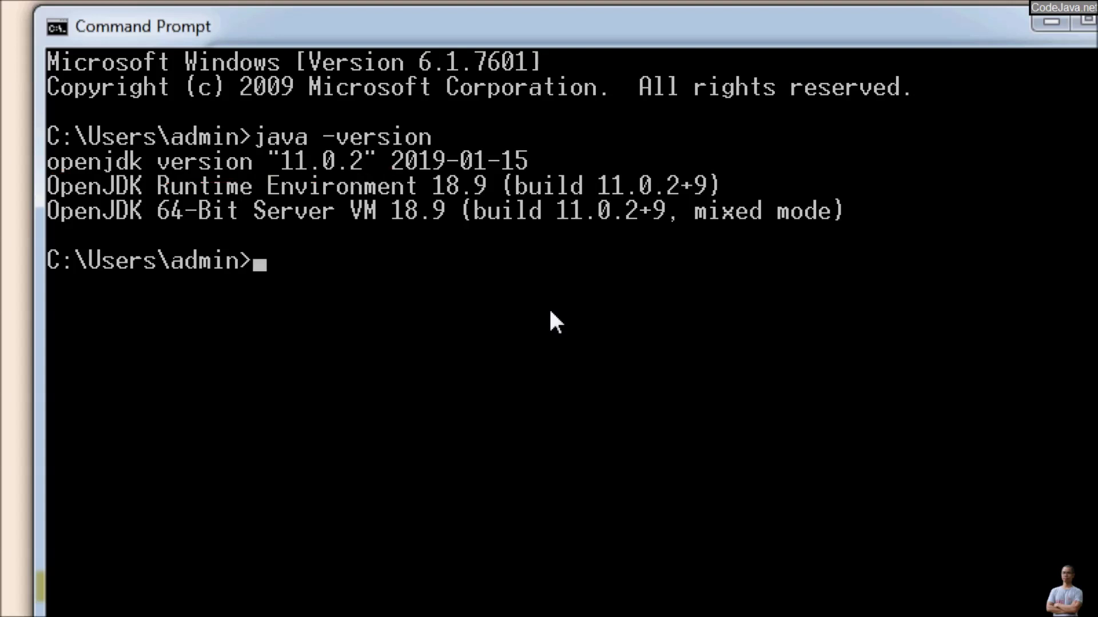
type("javac ")
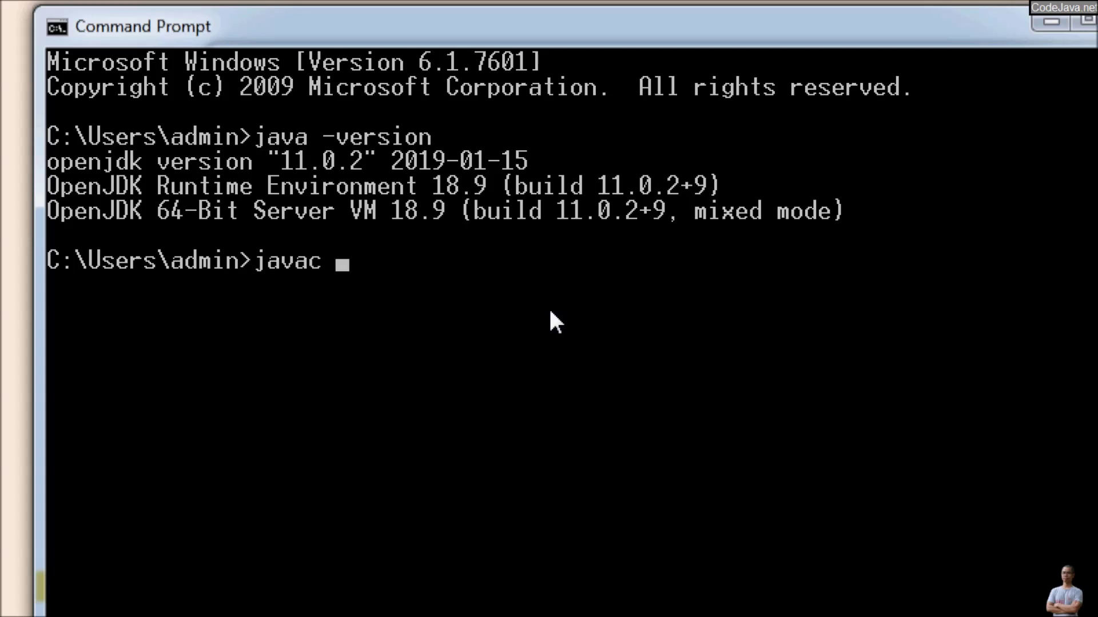
type("-version")
key("Return")
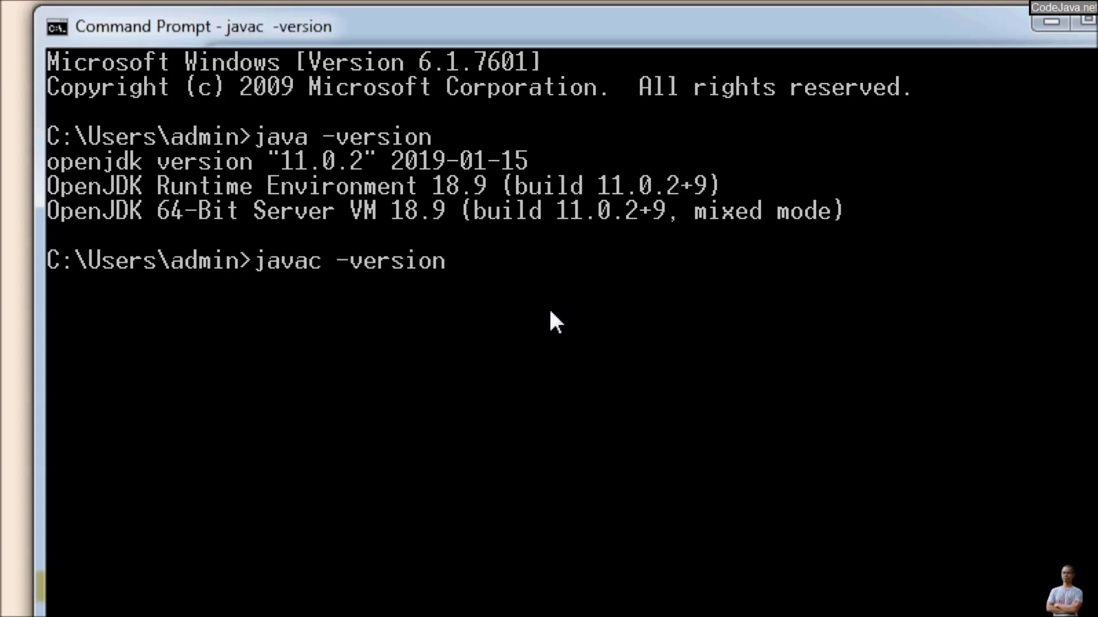